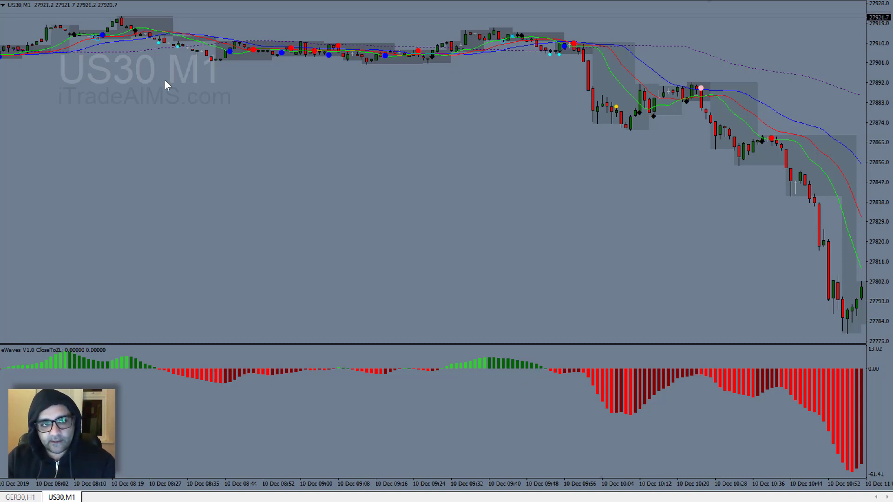
Step: Mark the London open with a yellow vertical line at the start of the sharp drop around 10:00
middle_click(406, 113)
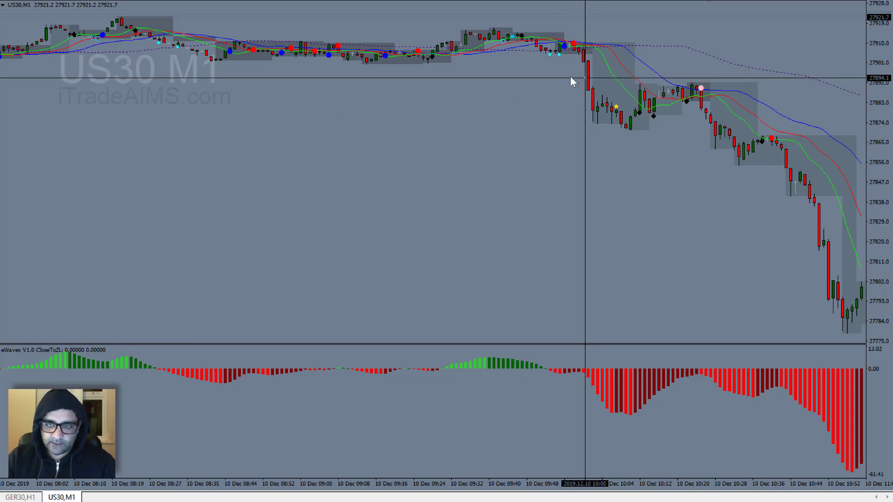
left_click(588, 118)
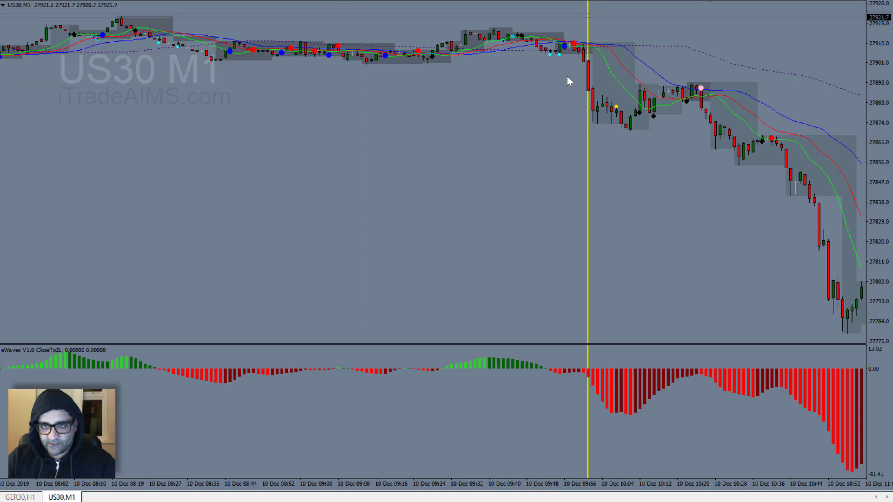
mouse_move(583, 51)
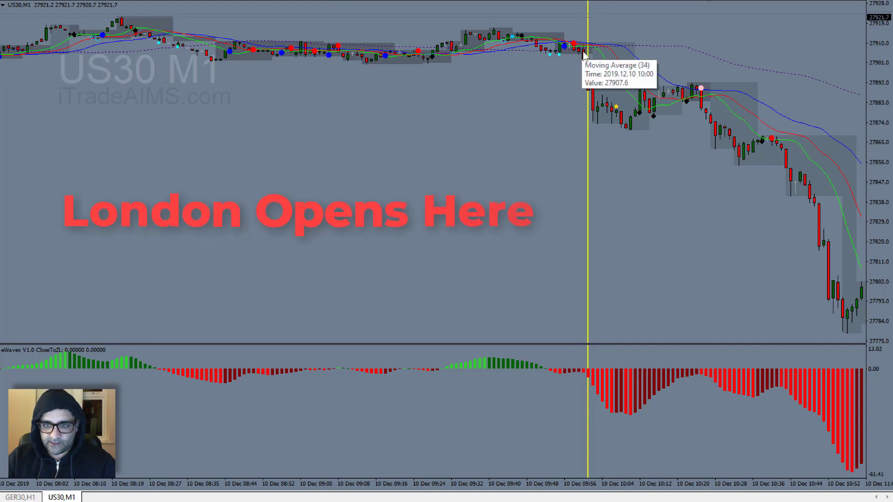
Step: Examine the first swing low near 10:09 and the pullback high near 10:24 with the crosshair
middle_click(628, 130)
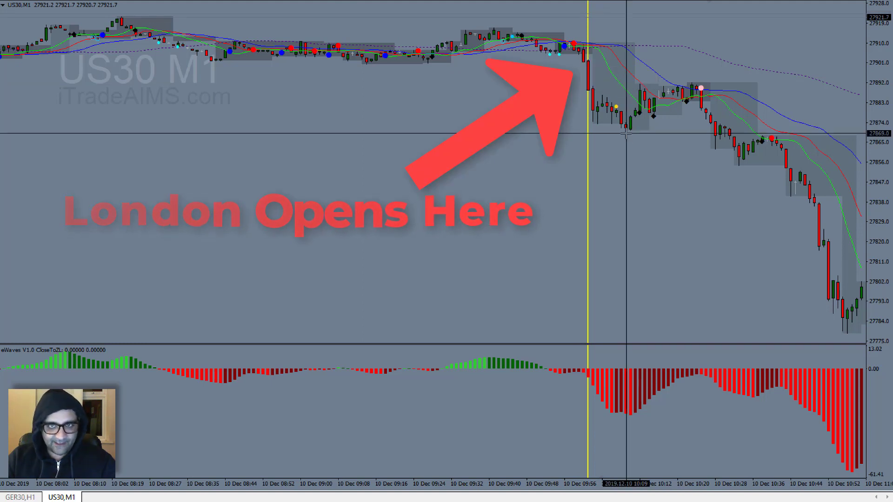
left_click_drag(701, 104, 696, 77)
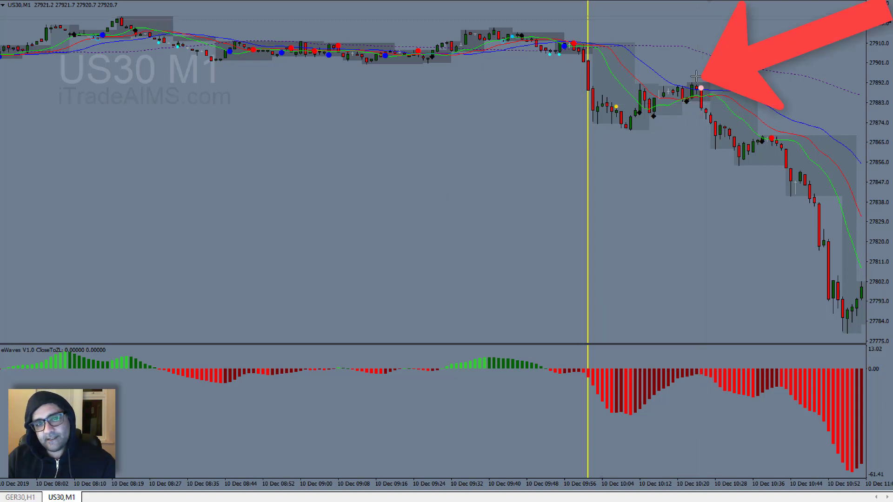
middle_click(687, 107)
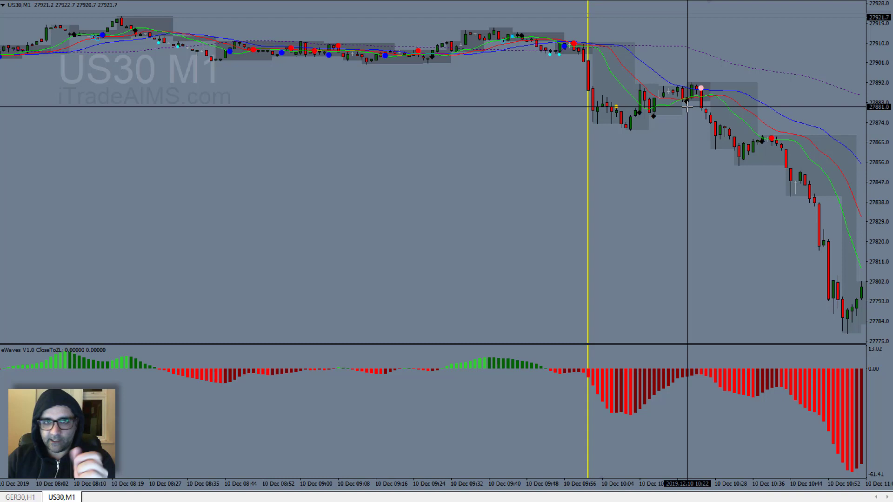
left_click_drag(702, 104, 696, 76)
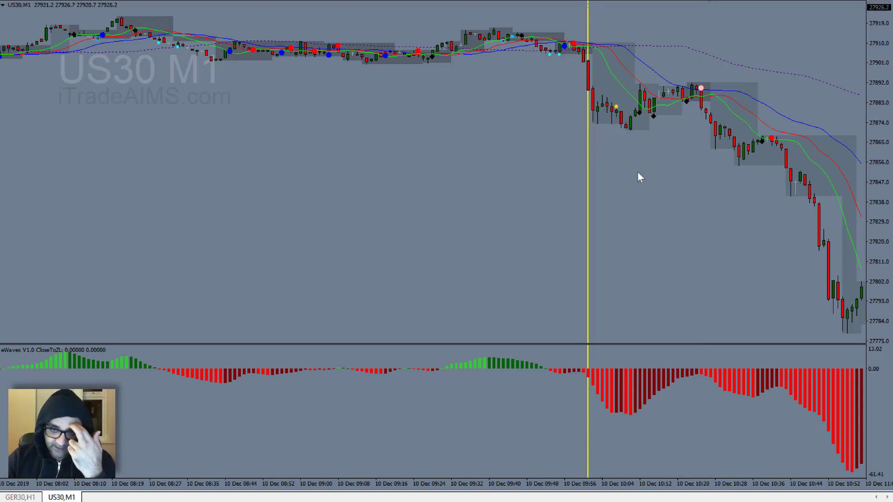
Step: Advance through the US30 M1 chart and examine where the eWaves histogram returns above zero, the 11:47 lows and the rebound high near 12:14
scroll(592, 176, "down", 3)
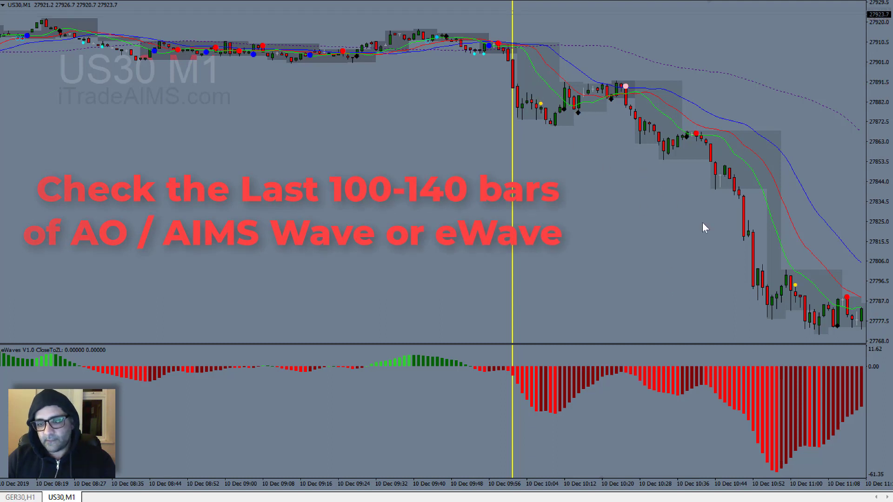
scroll(772, 278, "down", 3)
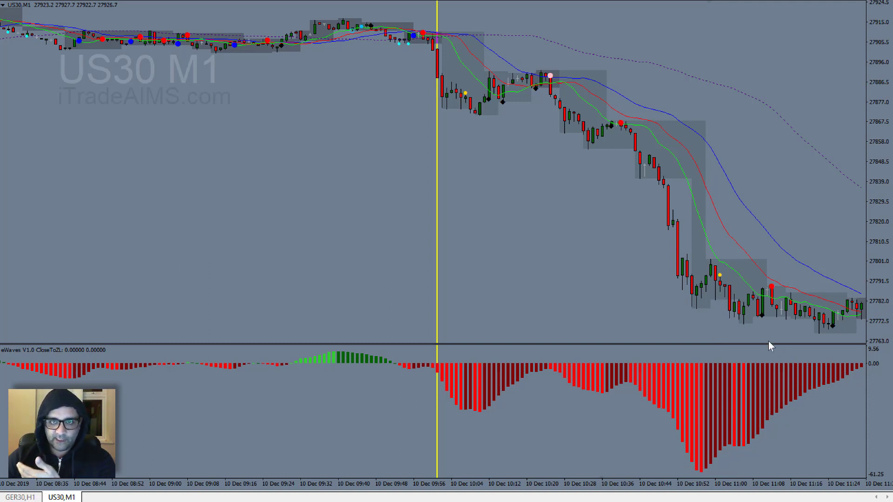
scroll(688, 318, "down", 2)
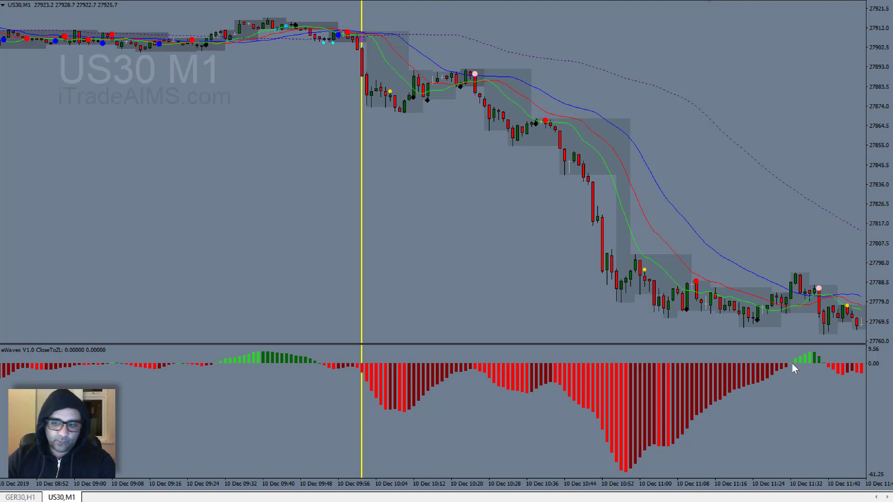
middle_click(789, 318)
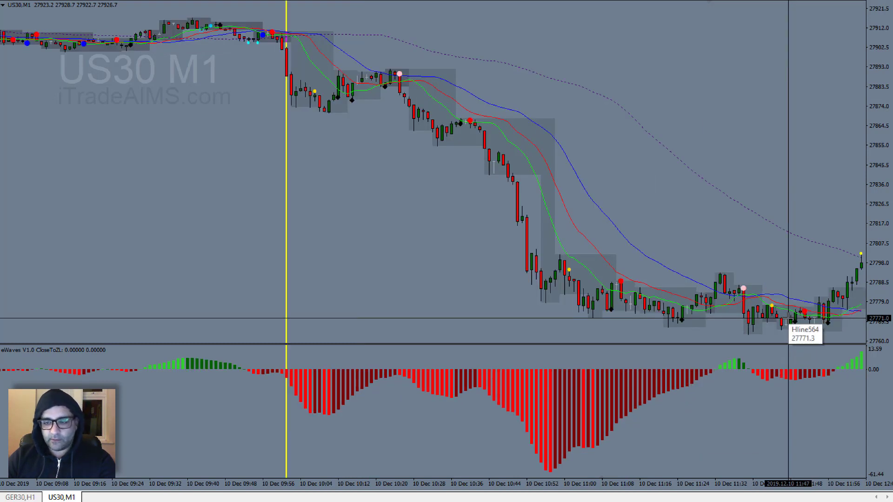
left_click(729, 307)
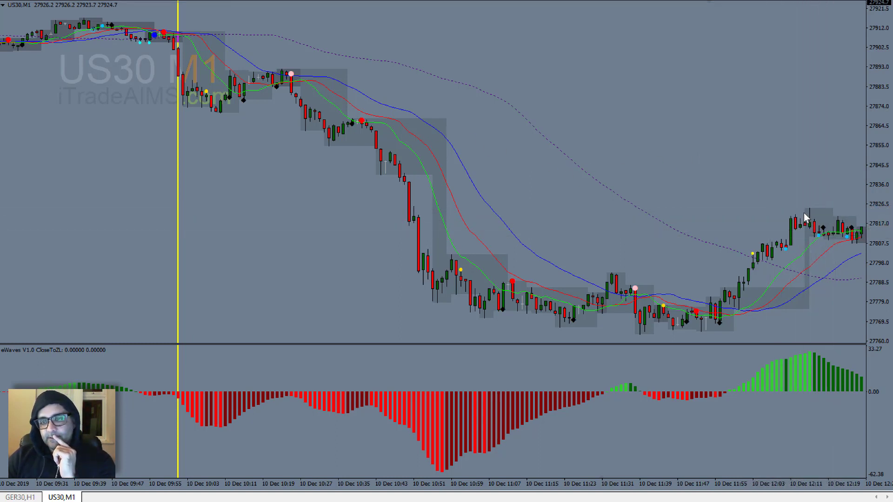
middle_click(810, 212)
middle_click(810, 212)
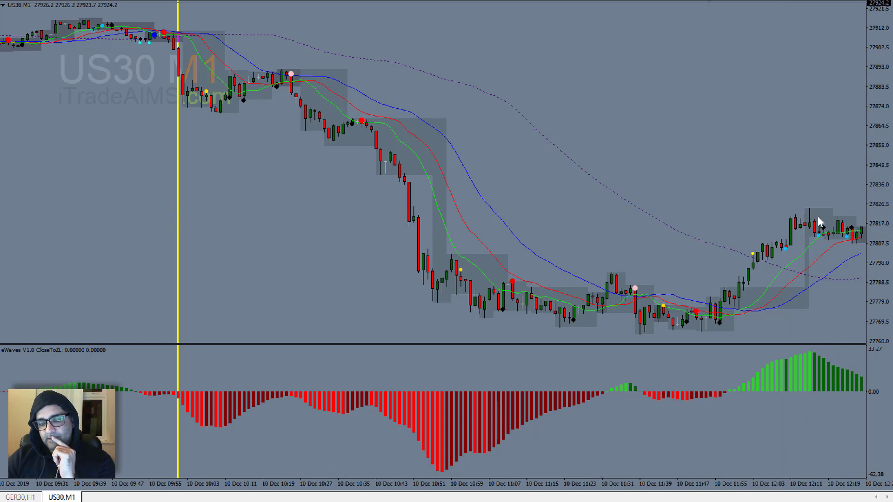
left_click_drag(727, 215, 723, 214)
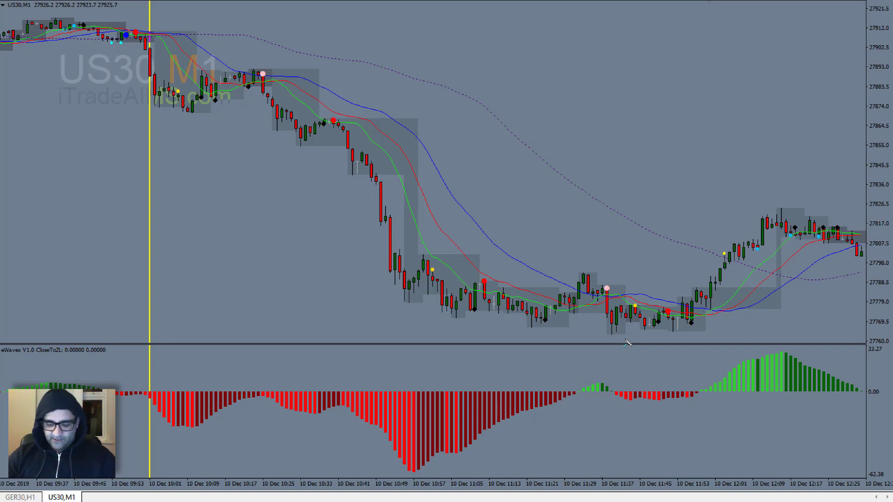
Step: Draw arrows from the pre-open high to the 10:09 low and up to the 10:24 high, plus a short arrow pointing at that high
left_click_drag(72, 18, 192, 113)
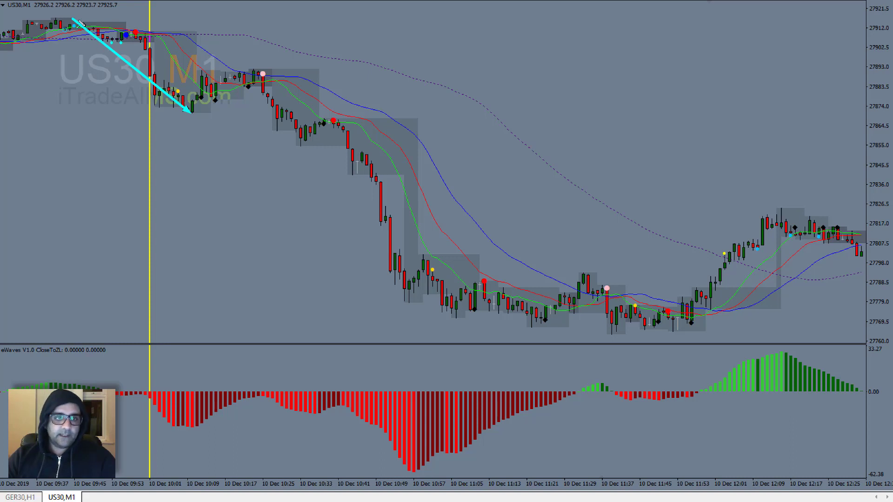
left_click_drag(191, 113, 260, 72)
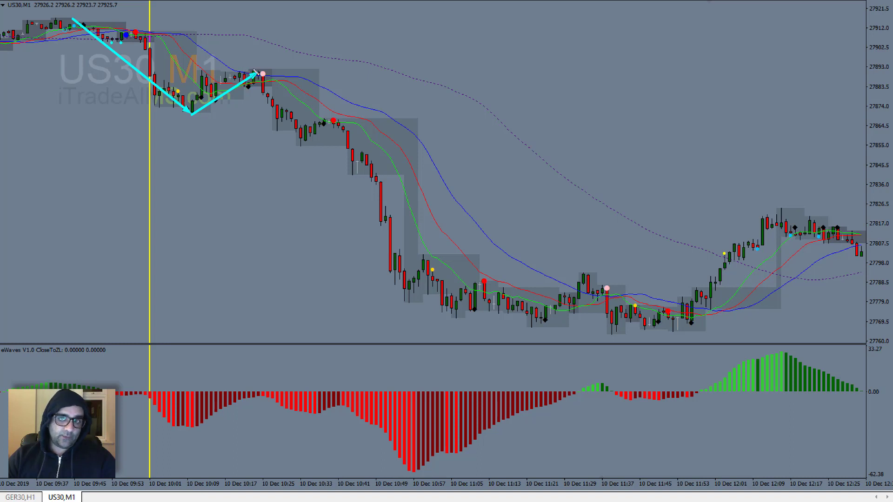
left_click_drag(271, 32, 252, 72)
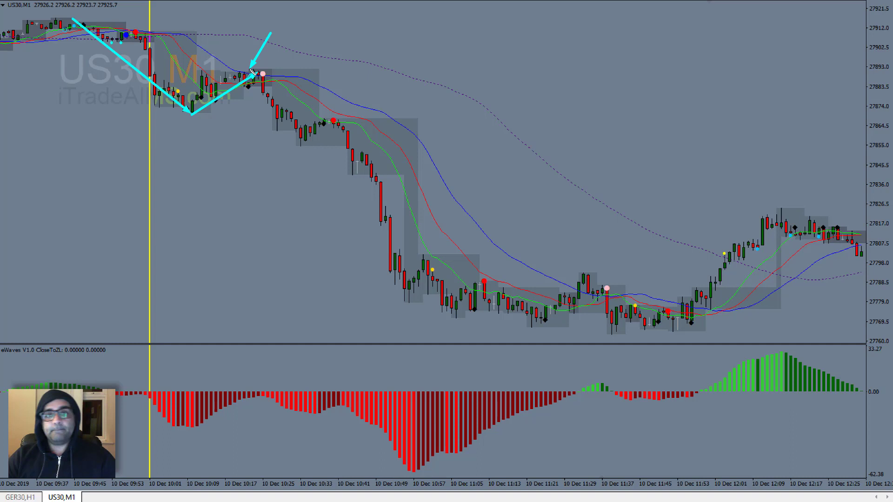
left_click_drag(255, 72, 254, 68)
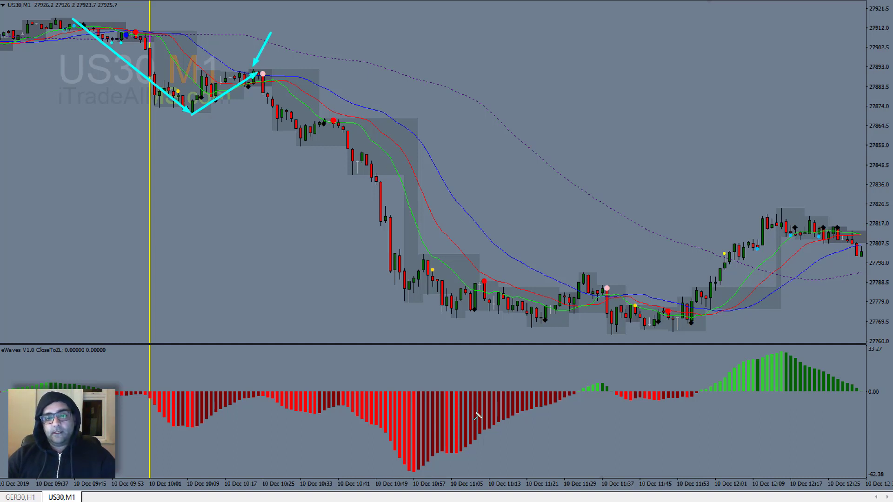
Step: Draw arrows pointing at the eWaves histogram's deepest trough, the price lows near 11:29 and the rebound high near 12:14
left_click_drag(341, 467, 395, 465)
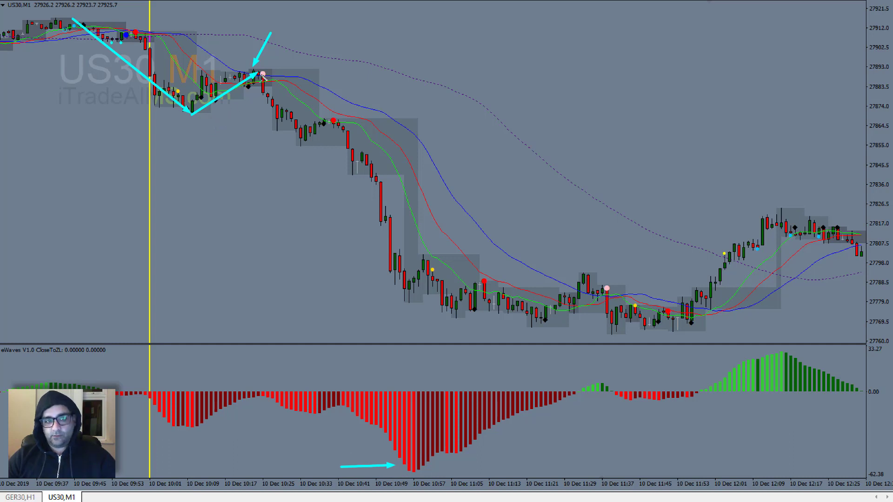
left_click_drag(535, 375, 564, 327)
left_click_drag(760, 161, 780, 202)
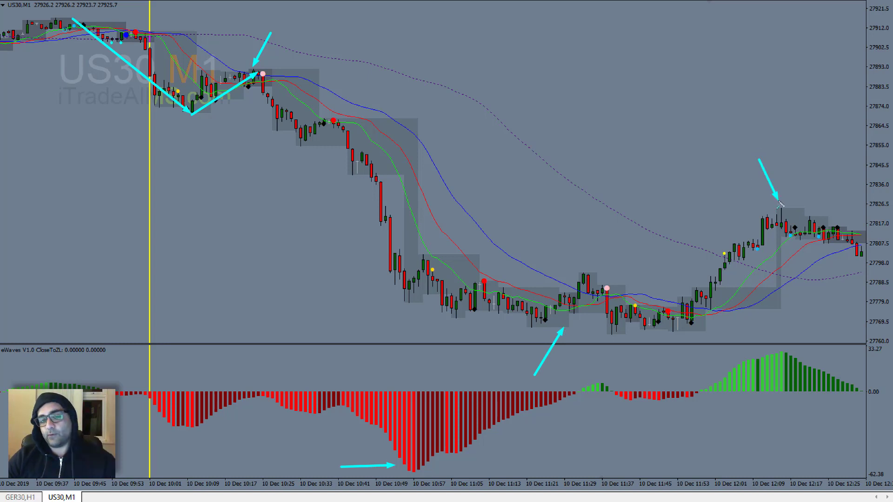
Step: Draw a rising arrow from the 12:14 high and a thin box from the 10:09 low across to its tip, and clear all drawn annotations
left_click(779, 213)
left_click_drag(197, 112, 285, 80)
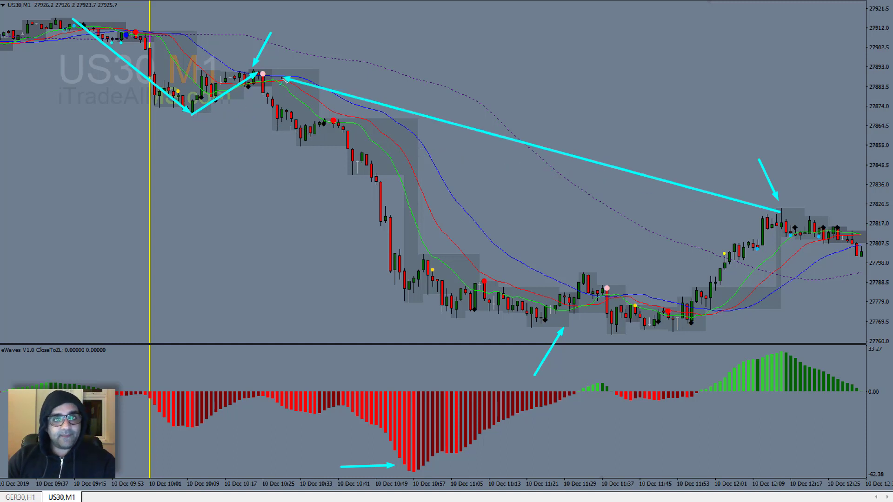
left_click_drag(241, 137, 812, 102)
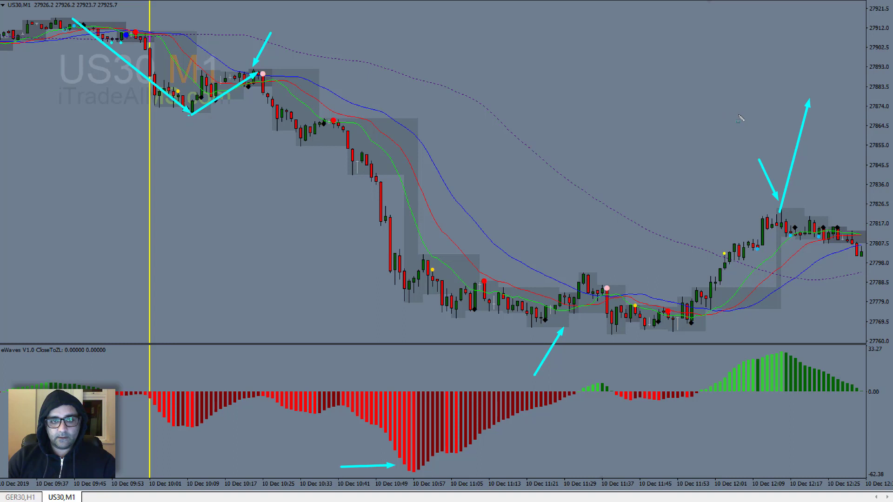
left_click_drag(803, 112, 814, 104)
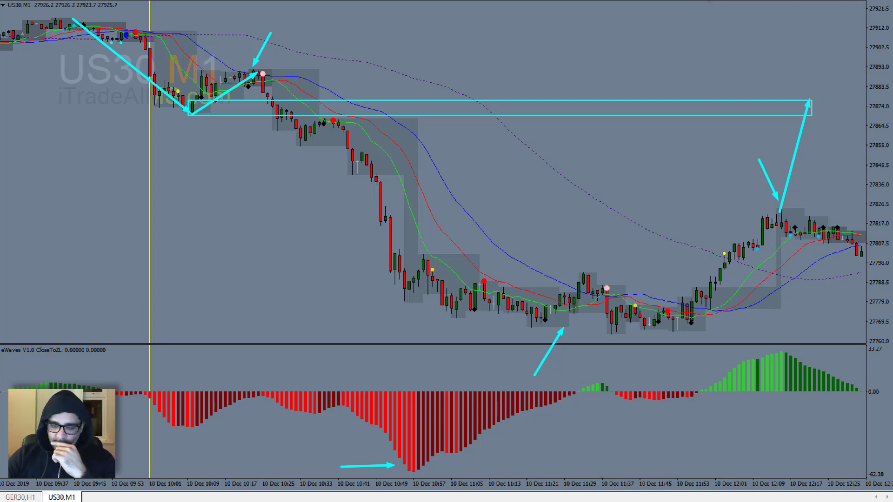
key("Escape")
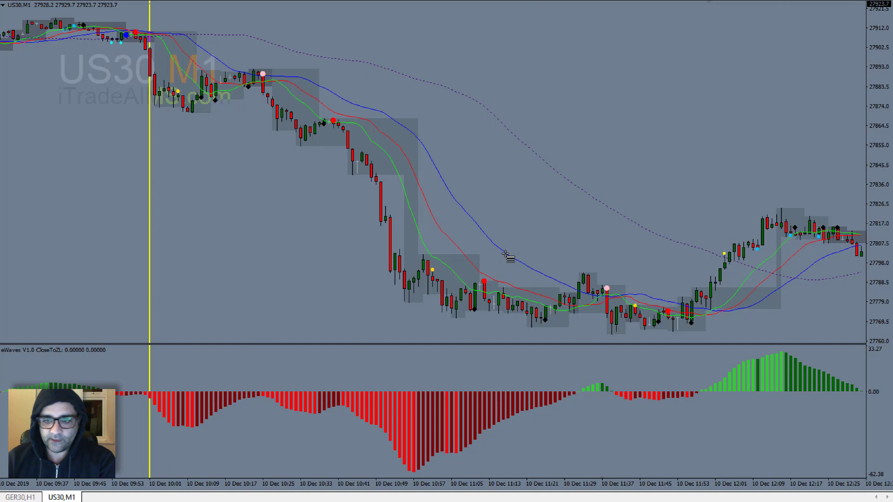
Step: Measure the rebound with a Fibonacci retracement from the pre-open high to the bottom of the decline, and delete the retracement
left_click_drag(69, 18, 535, 336)
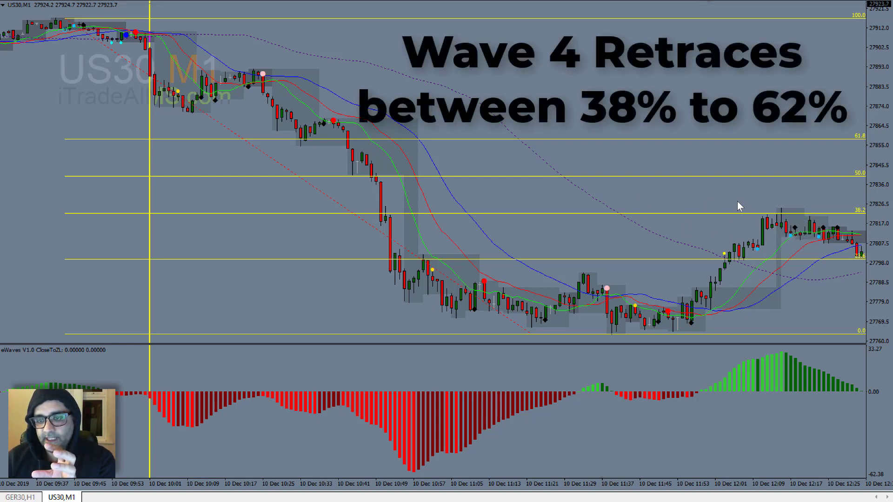
middle_click(578, 146)
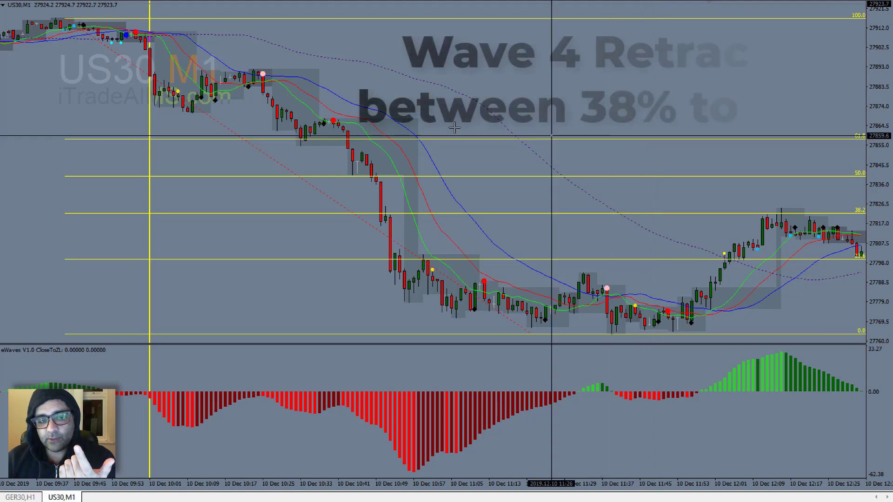
mouse_move(190, 112)
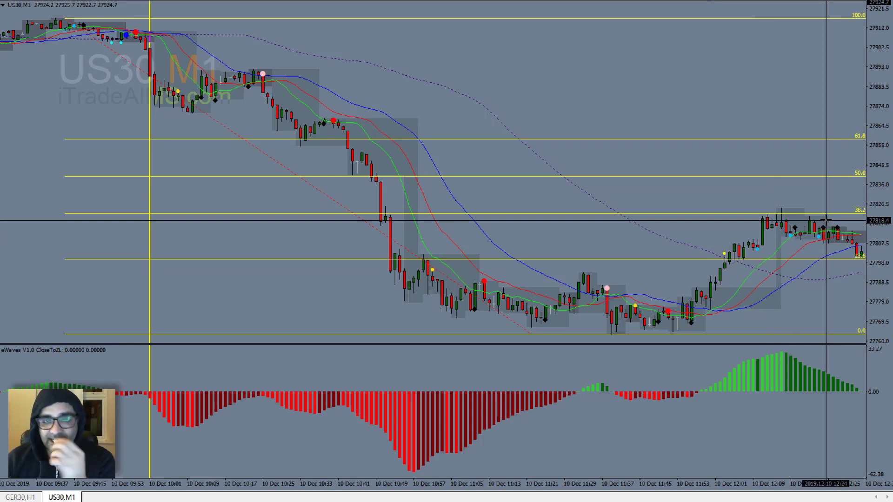
left_click(767, 175)
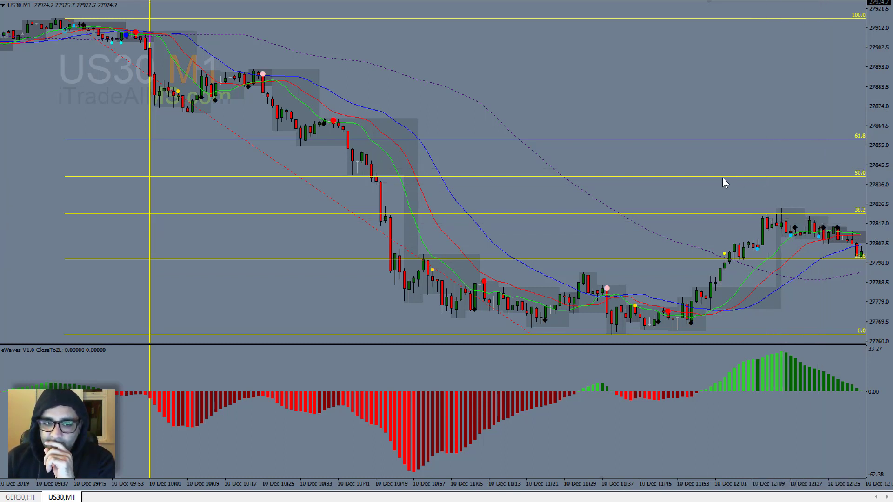
double_click(269, 156)
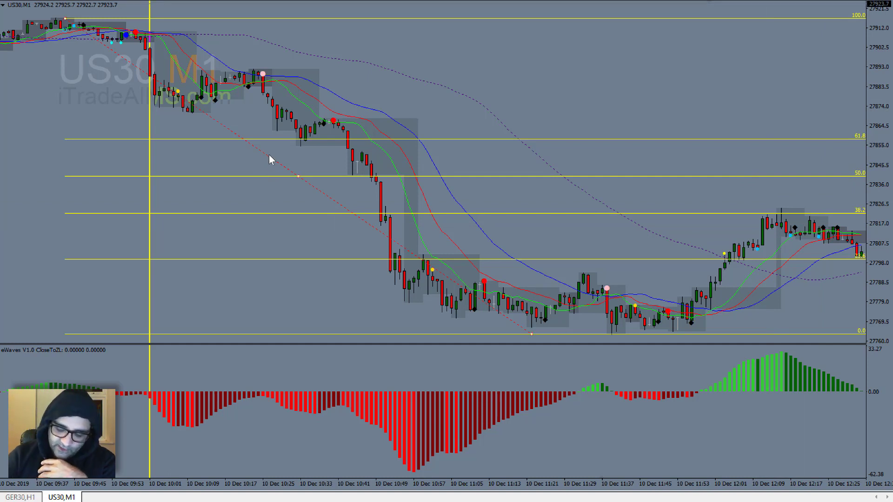
key("Delete")
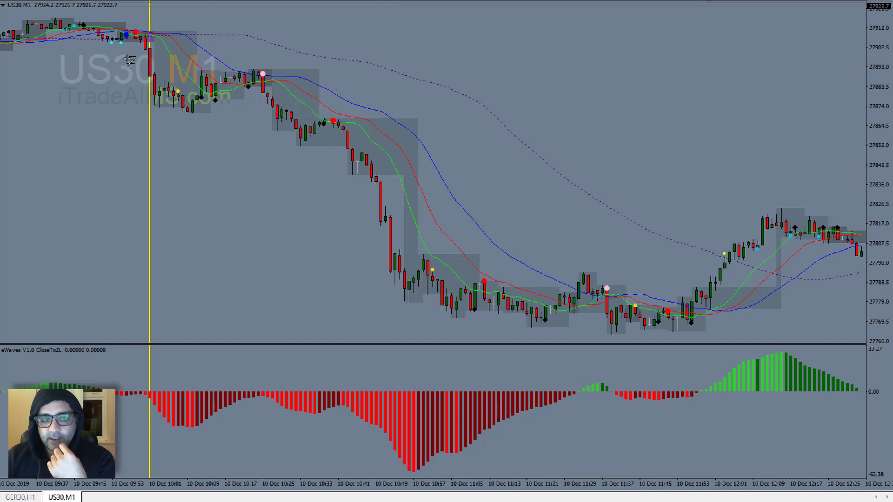
Step: Draw a Fibonacci expansion from the pre-open high through the 11:39 low to the 12:14 rebound high, snapping its points to those extremes
mouse_move(59, 21)
left_mouse_down()
mouse_move(186, 42)
mouse_move(372, 266)
mouse_move(535, 328)
mouse_move(591, 337)
mouse_move(560, 334)
left_mouse_up()
double_click(792, 178)
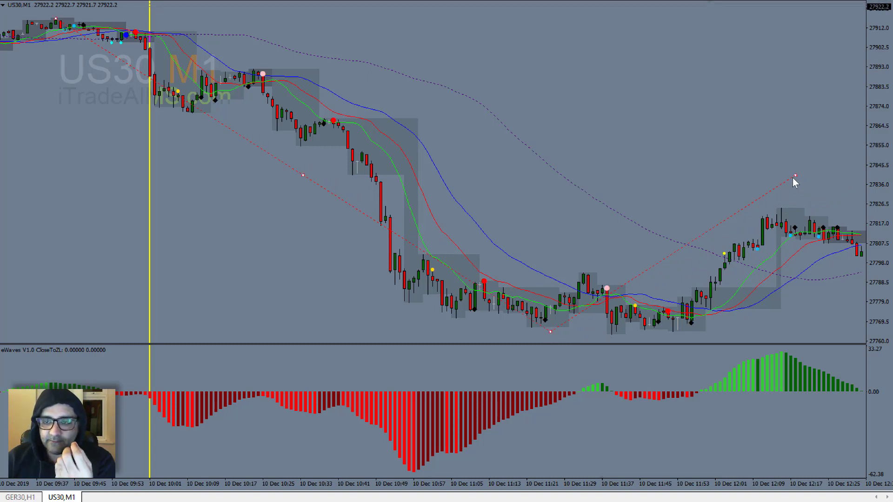
left_click_drag(797, 177, 782, 209)
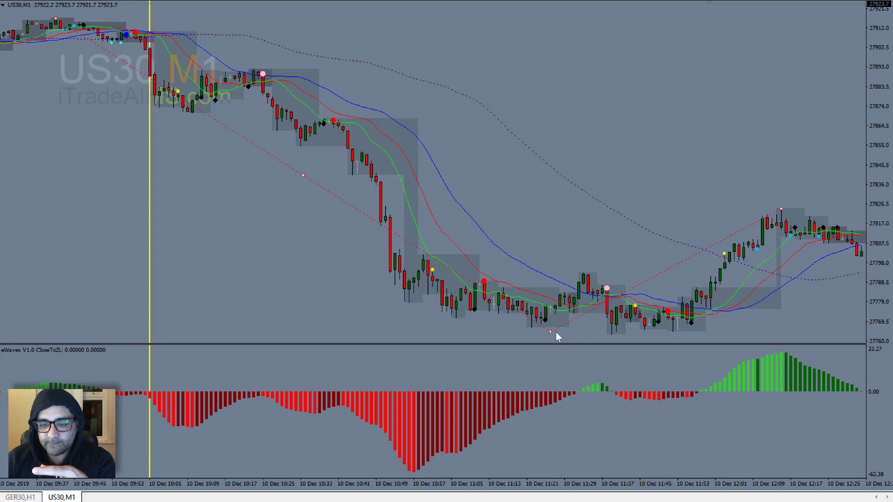
left_click_drag(568, 333, 614, 335)
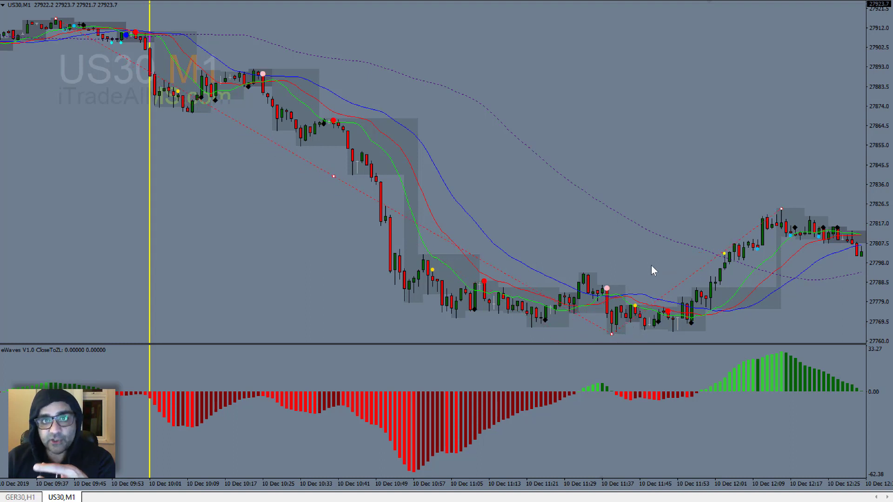
middle_click(777, 237)
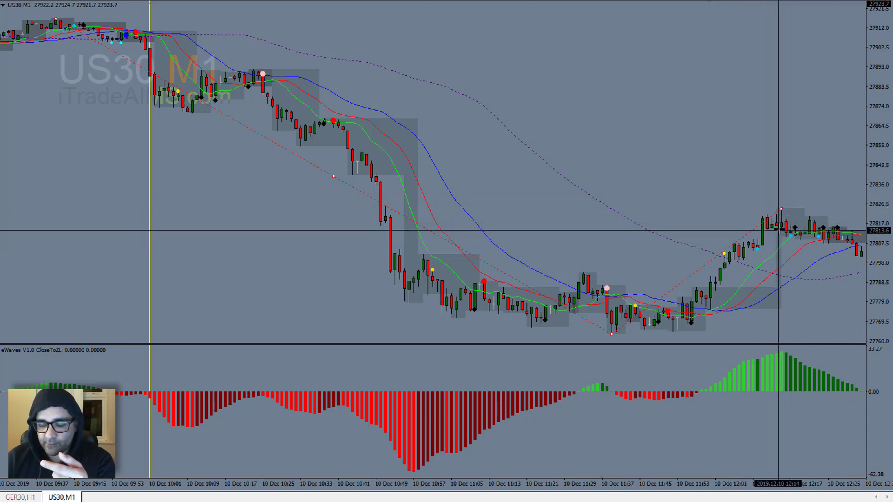
left_click_drag(839, 246, 806, 198)
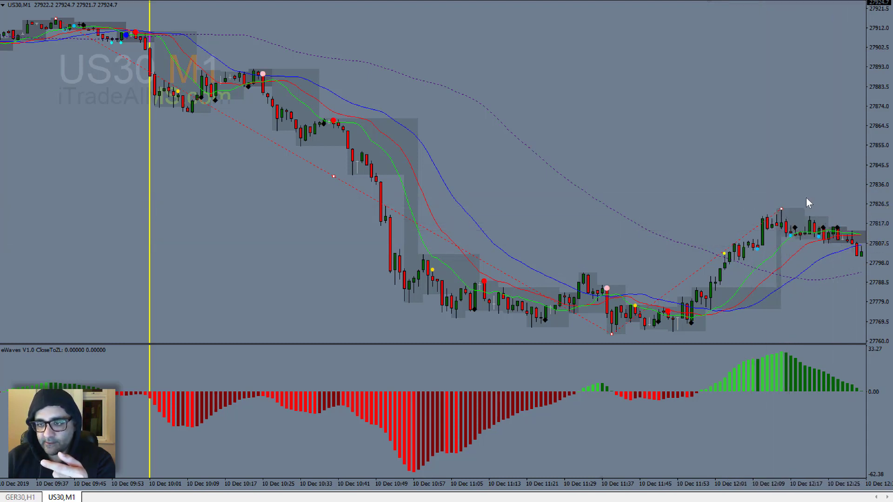
Step: Follow the price from the 12:14 rebound high down to the Fibonacci expansion's 61.8 target level near 13:28
middle_click(781, 208)
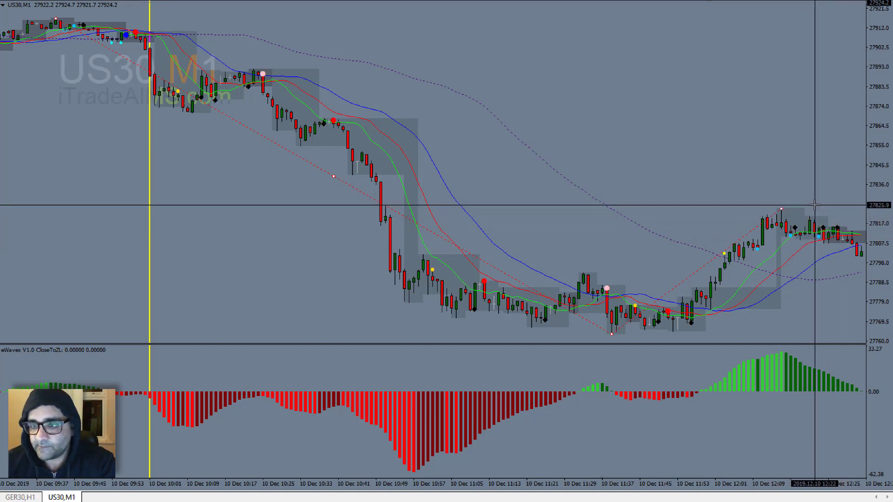
middle_click(839, 199)
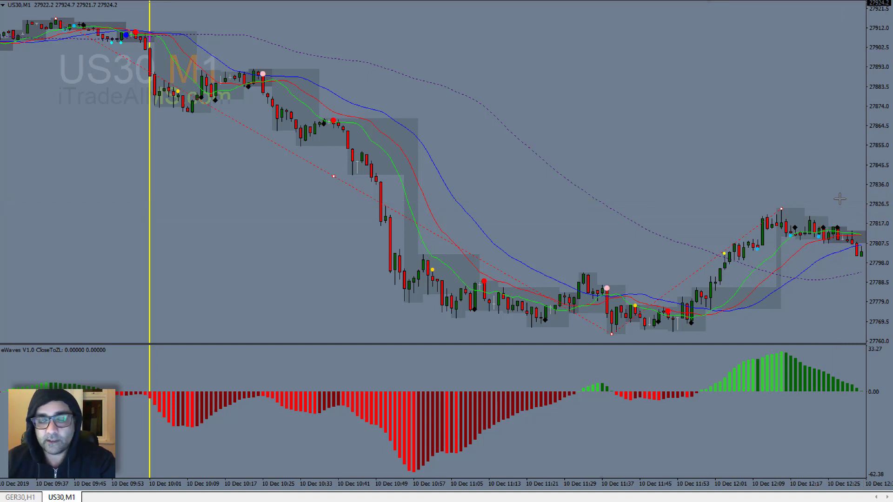
middle_click(832, 206)
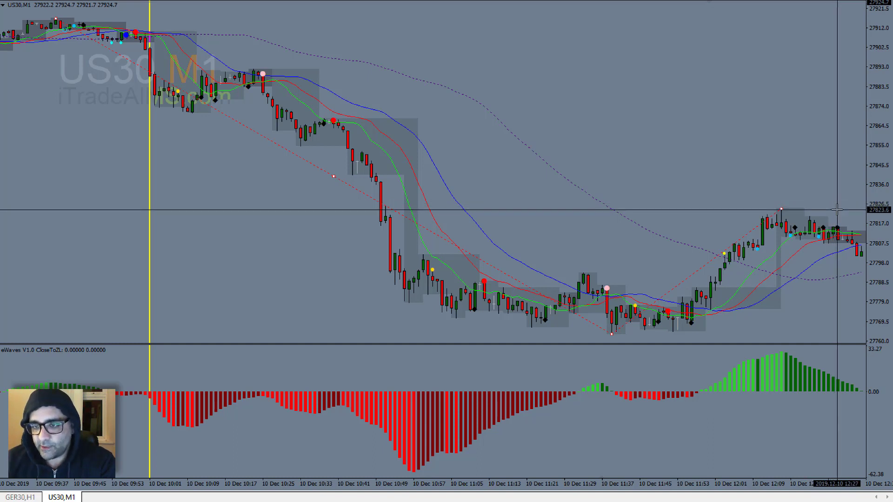
middle_click(846, 203)
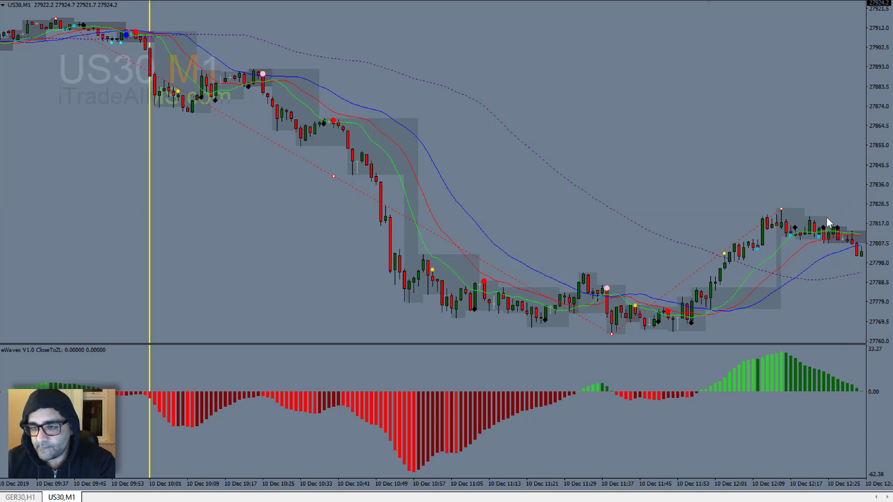
scroll(824, 217, "down", 3)
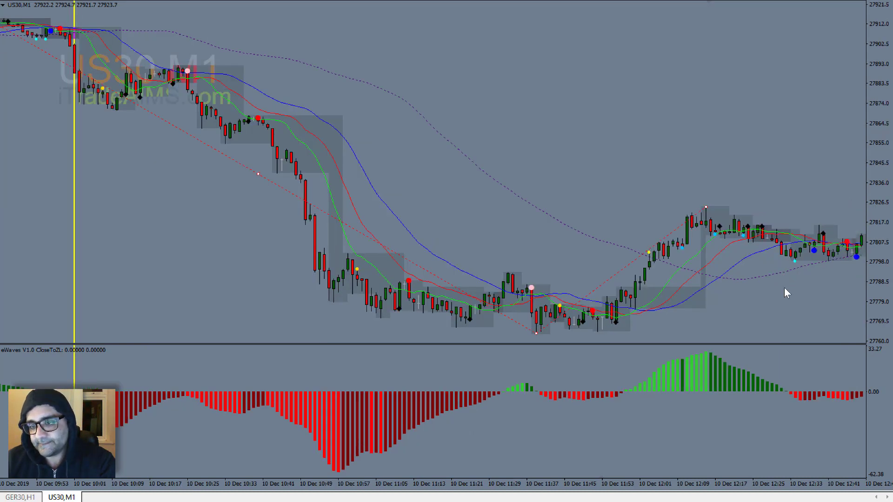
scroll(807, 278, "down", 3)
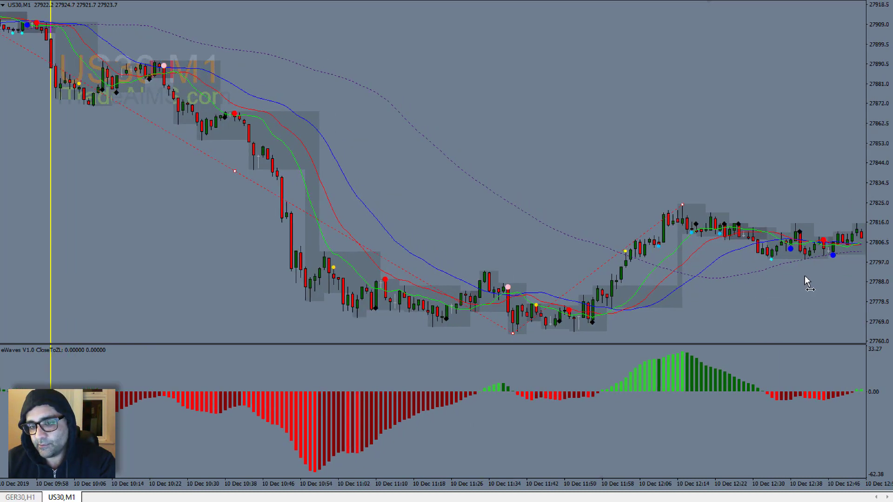
scroll(803, 274, "down", 4)
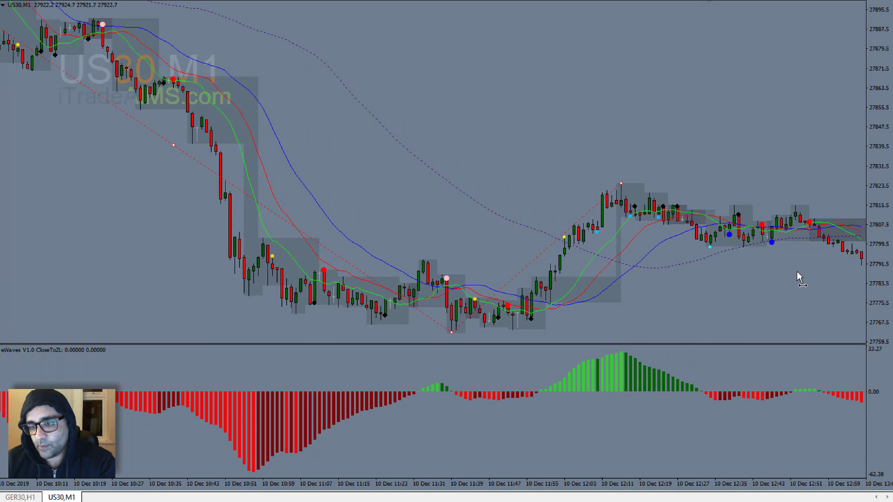
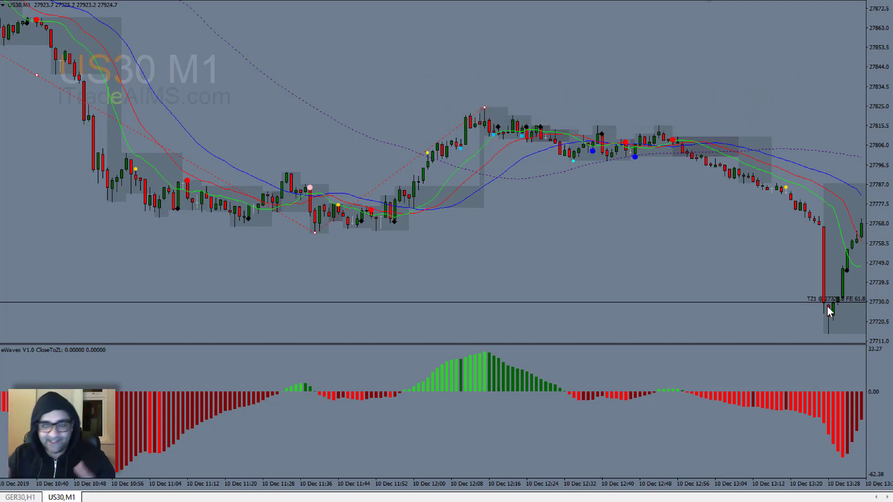
scroll(602, 267, "left", 3)
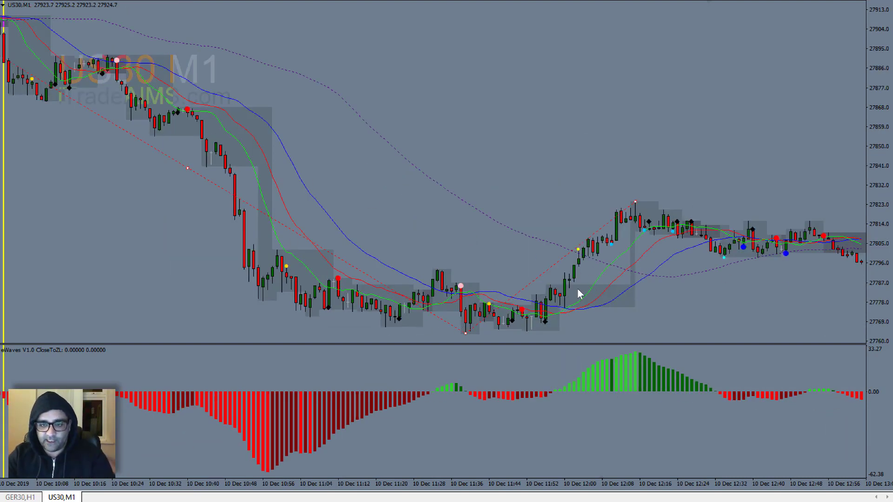
scroll(637, 212, "right", 3)
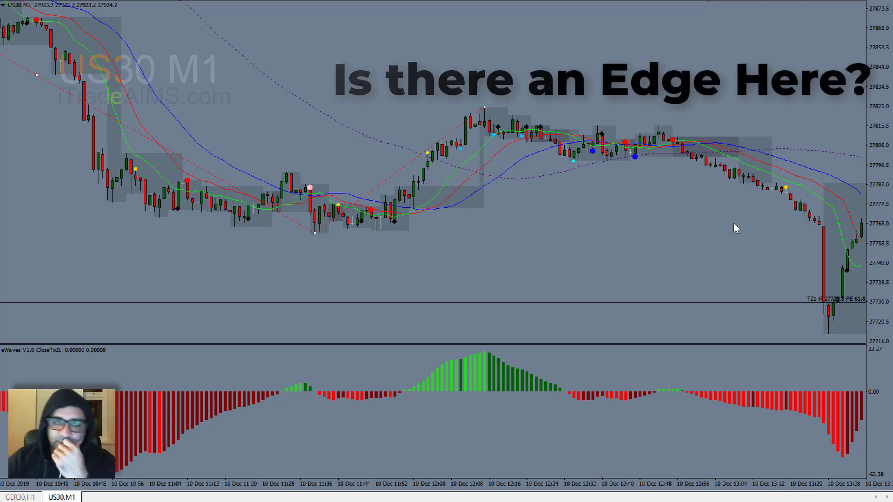
Step: Inspect the pullback after the 12:14 high with the crosshair, checking possible short entries between 12:34 and 12:58
middle_click(691, 189)
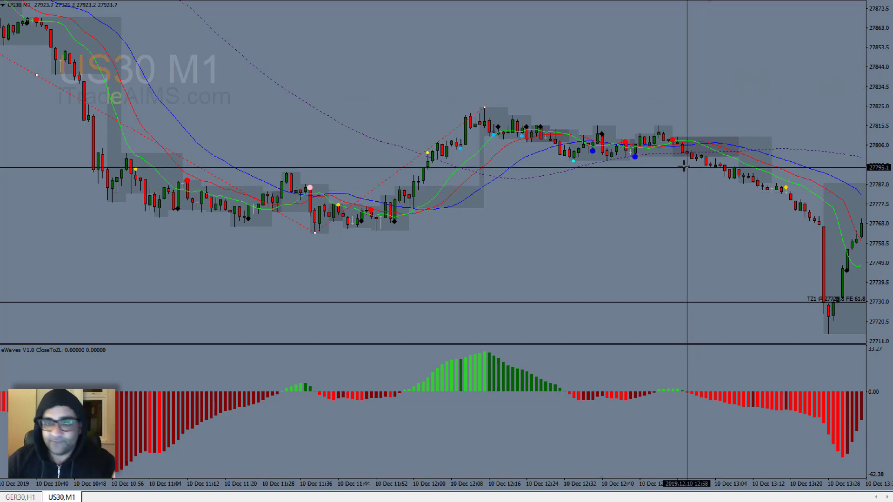
middle_click(488, 130)
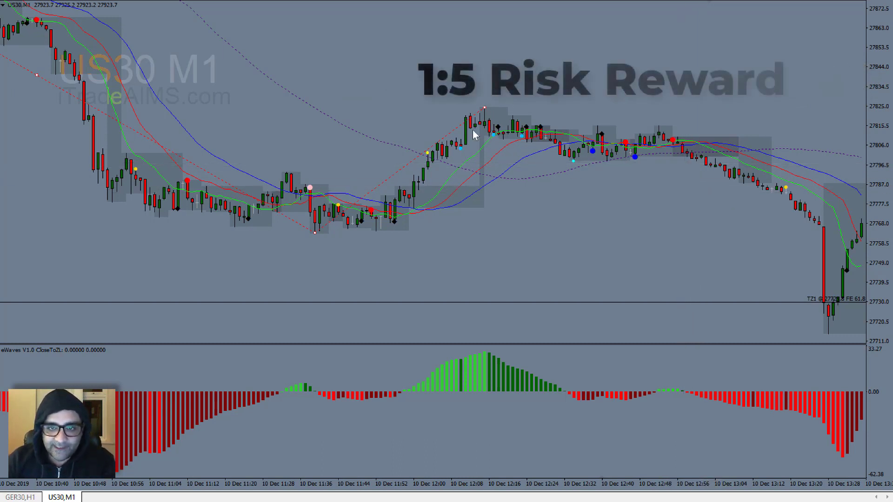
middle_click(574, 161)
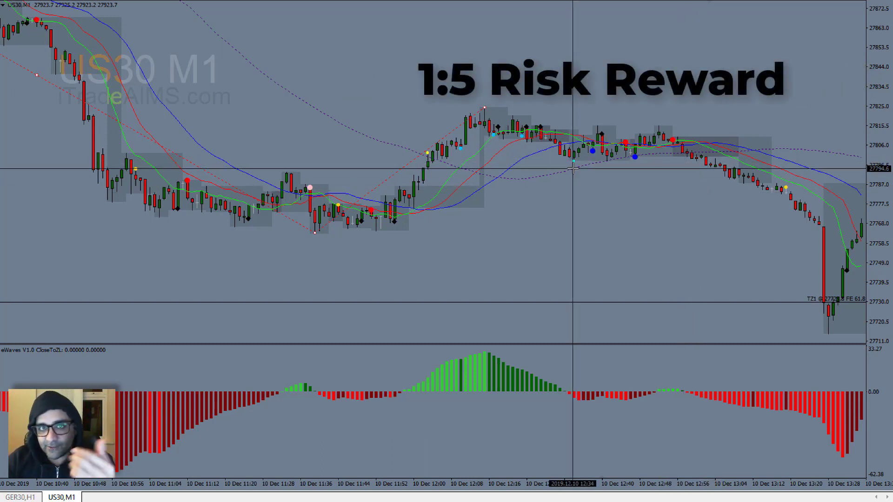
middle_click(581, 173)
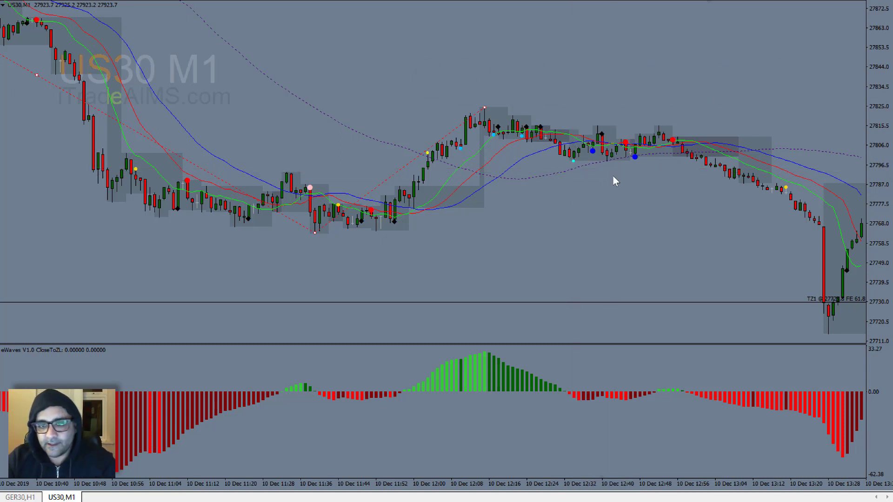
middle_click(614, 165)
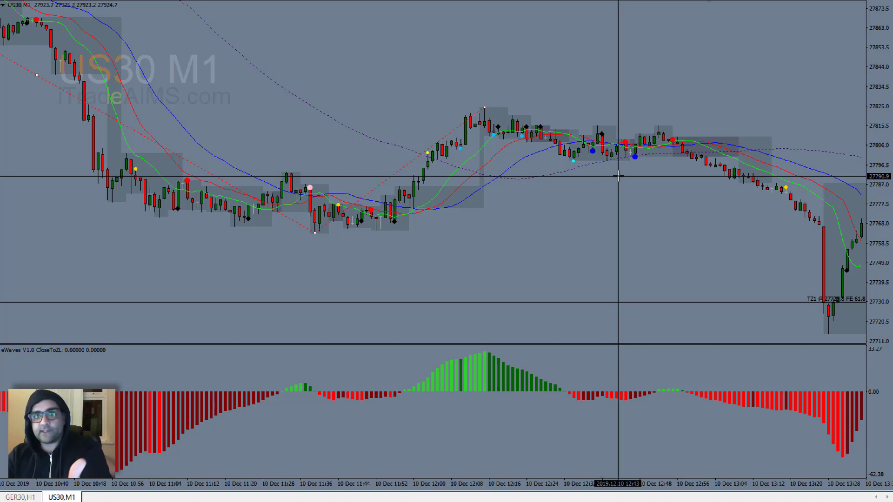
middle_click(647, 171)
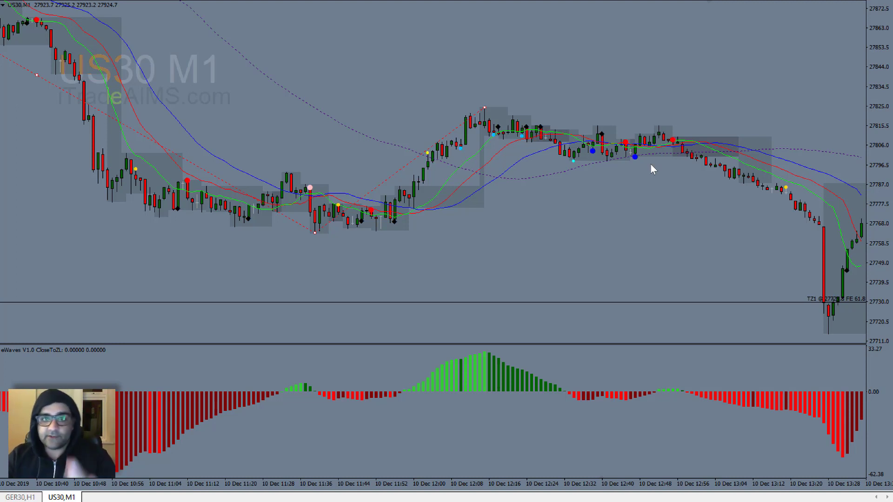
middle_click(652, 162)
middle_click(651, 161)
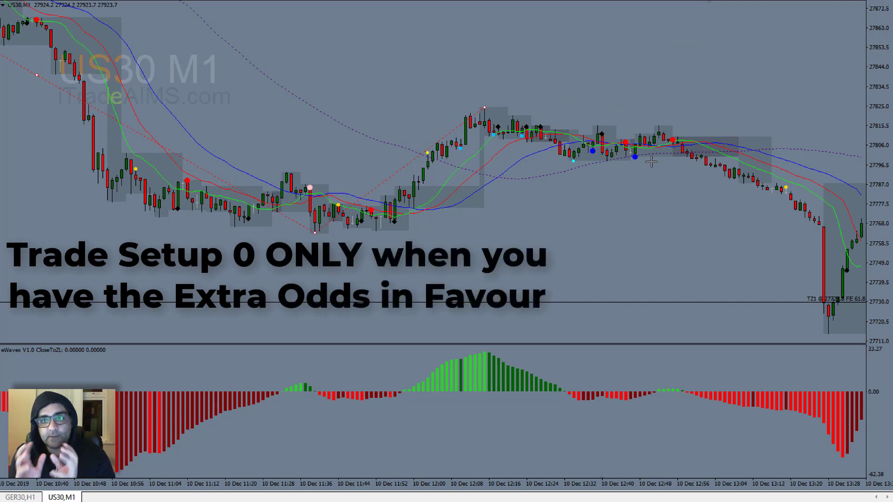
middle_click(648, 162)
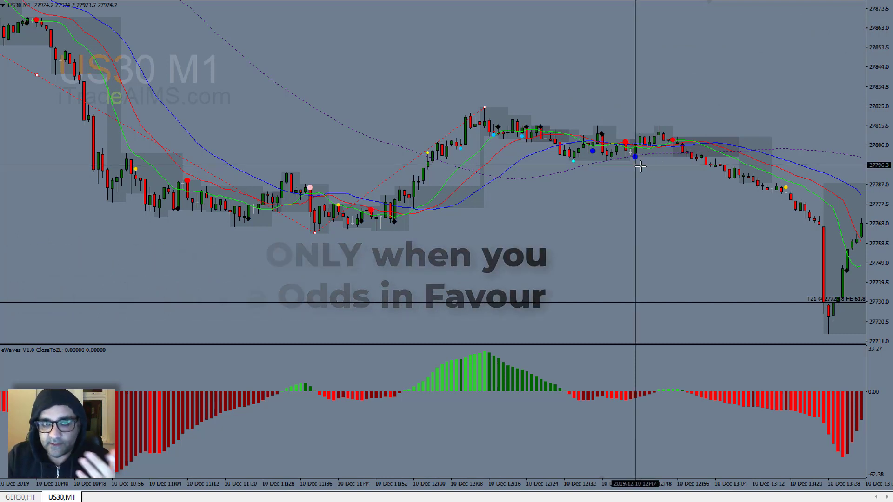
middle_click(700, 157)
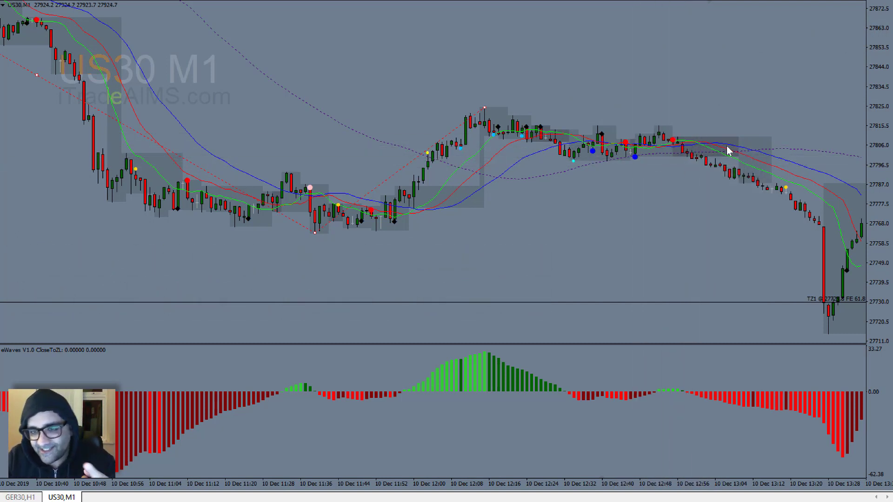
Step: Compare the stop distance around the 12:58 breakdown with the distance to the 61.8 expansion target using the crosshair
middle_click(682, 166)
left_click_drag(703, 162, 687, 142)
middle_click(689, 154)
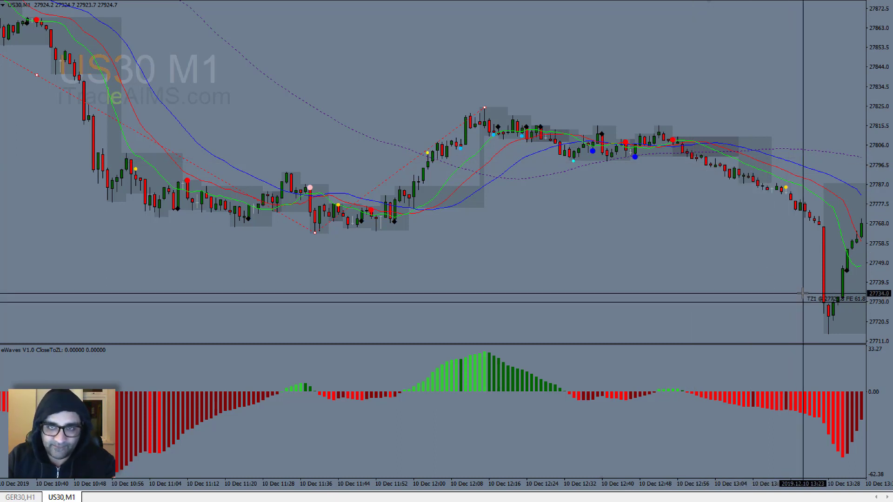
left_click_drag(809, 291, 685, 127)
middle_click(702, 162)
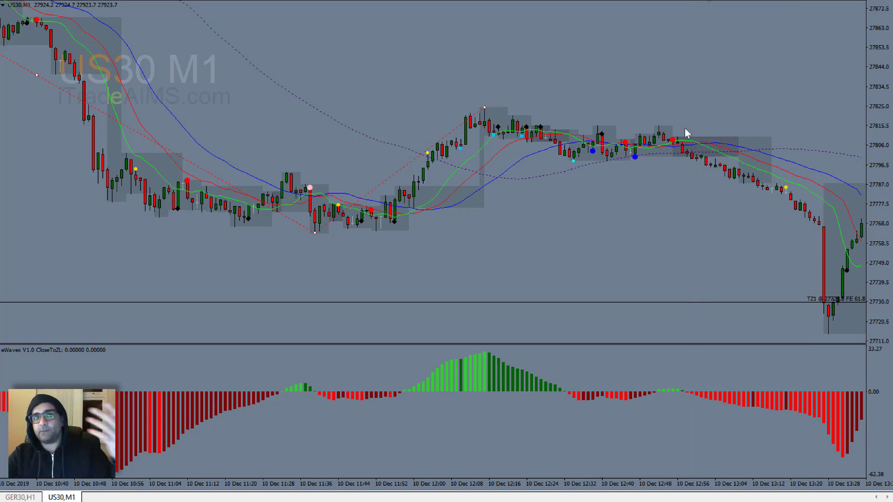
middle_click(691, 162)
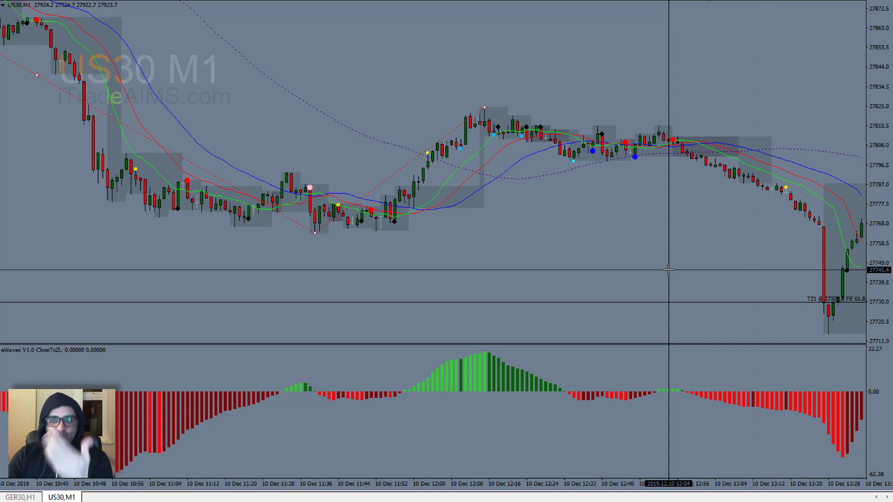
Step: Delete the Fibonacci expansion with its 61.8 target line from the chart
scroll(668, 270, "down", 4)
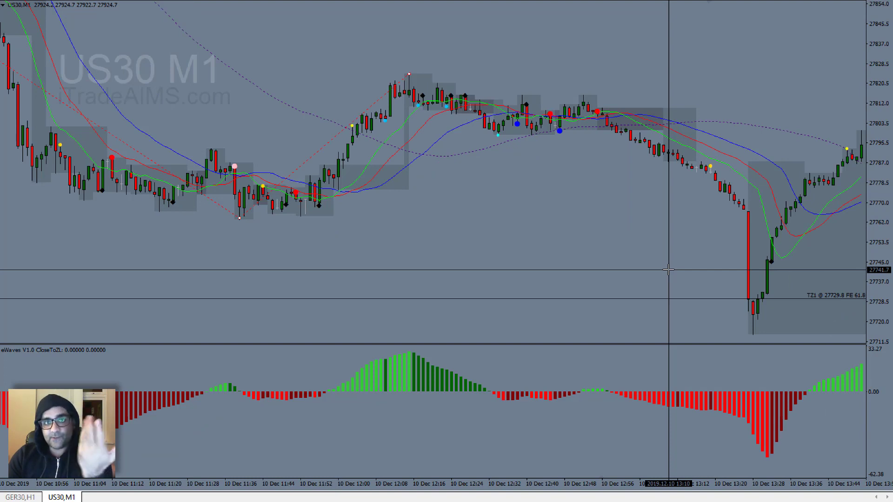
scroll(668, 269, "down", 8)
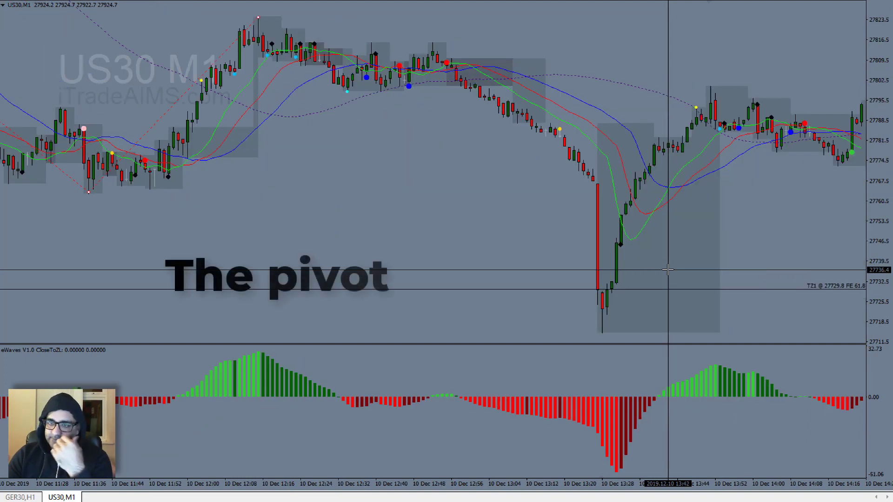
scroll(668, 269, "down", 4)
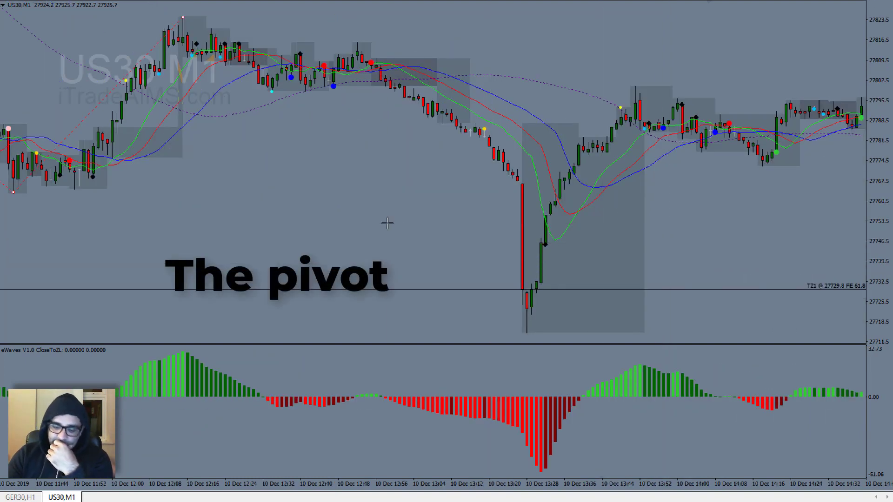
key("Delete")
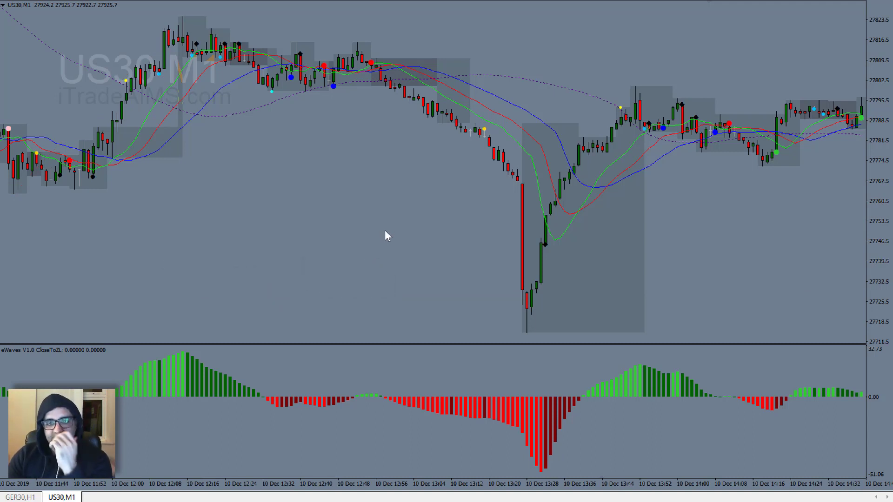
Step: Examine the price action after the 13:28 low, through the sideways range and the 15:36 rally to the 16:32 drop
scroll(386, 232, "down", 4)
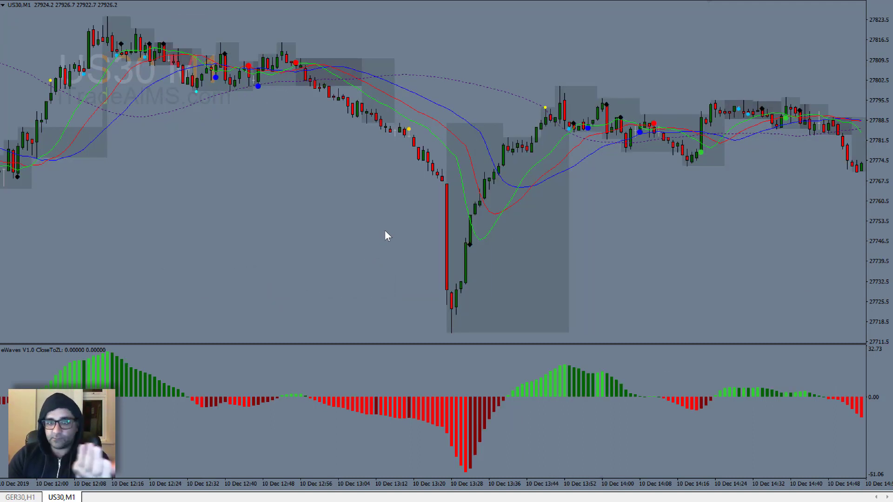
scroll(385, 235, "down", 4)
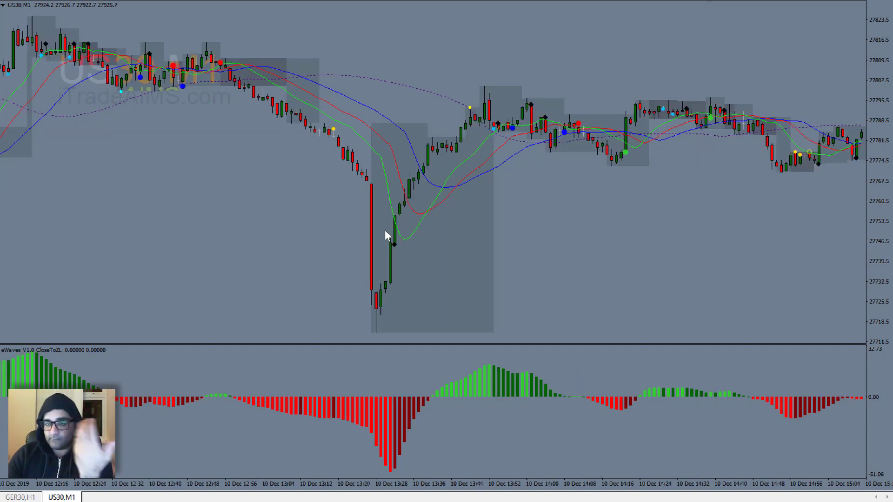
scroll(385, 231, "down", 4)
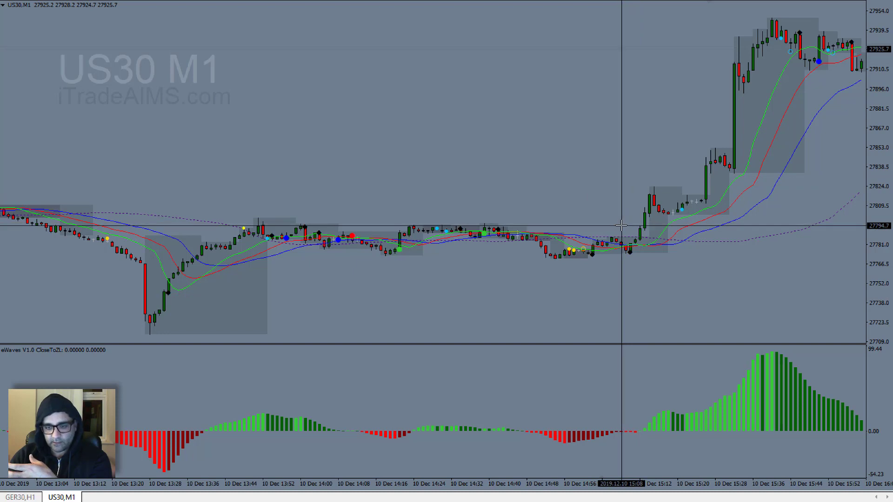
key("Escape")
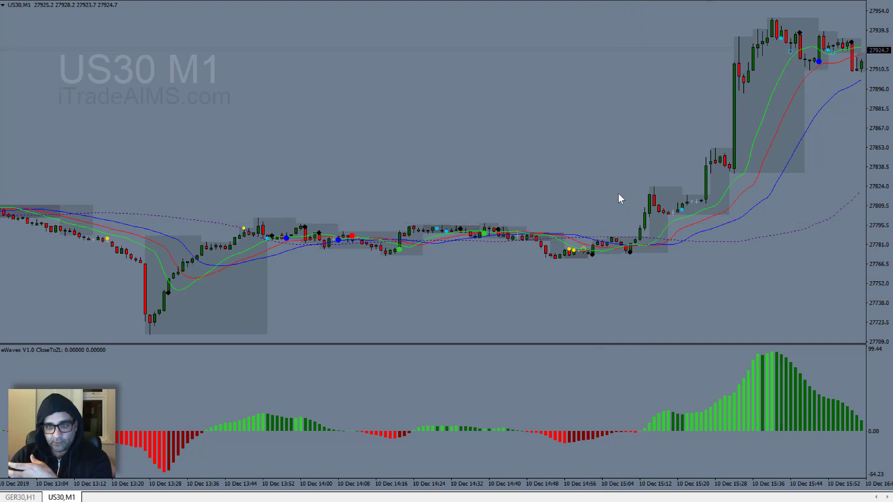
scroll(581, 219, "down", 2)
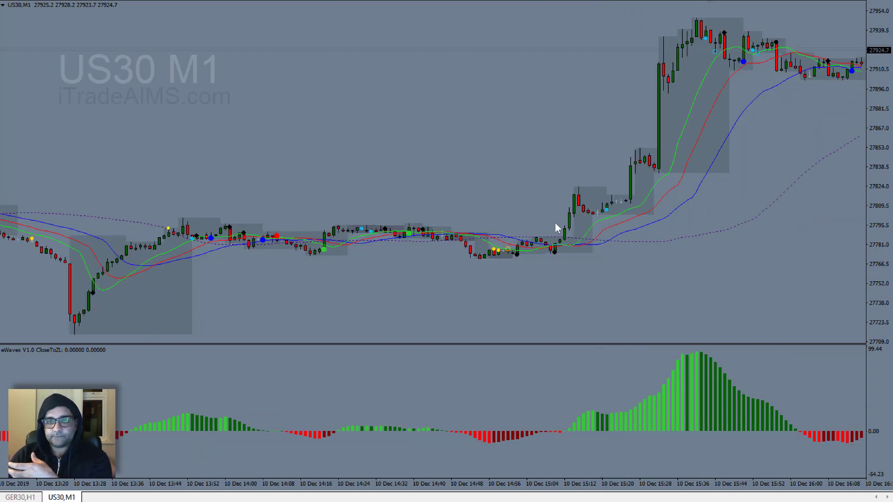
scroll(636, 175, "down", 2)
scroll(686, 72, "down", 2)
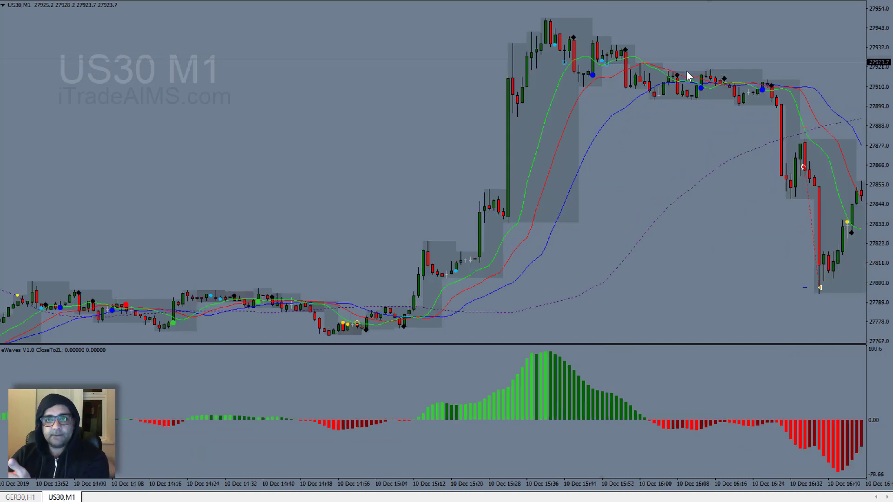
Step: Inspect the consolidation following the rally with the crosshair, up to the candles around 16:18
scroll(758, 94, "up", 4)
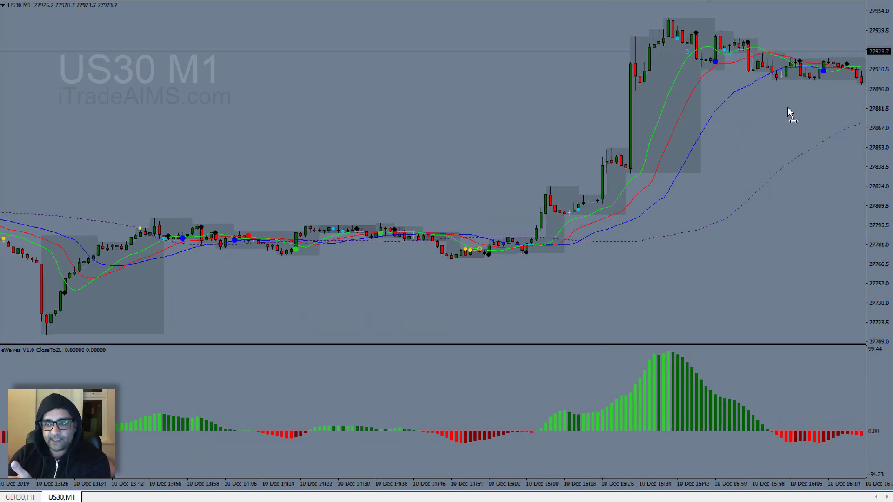
middle_click(831, 85)
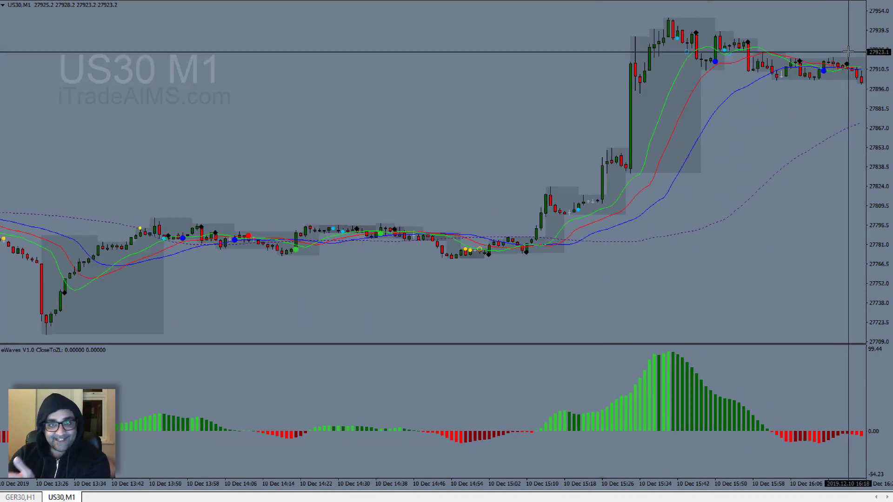
middle_click(847, 49)
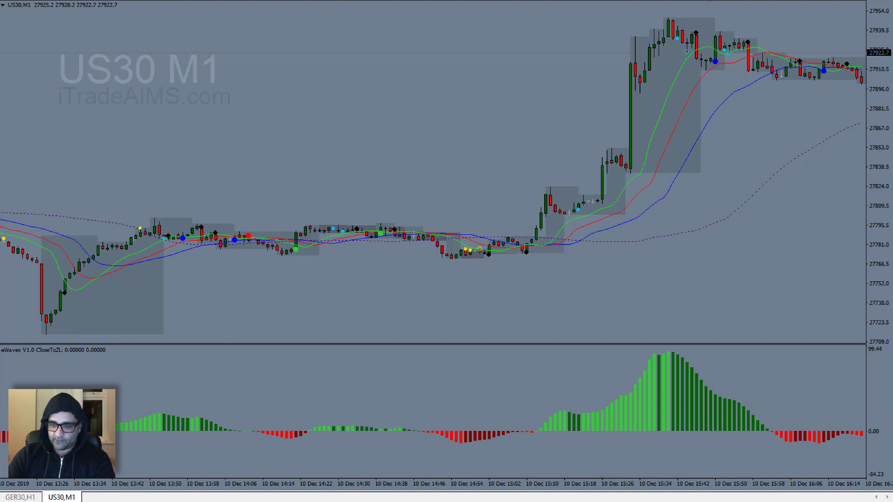
Step: Draw a rectangle above the 13:28 low and arrows tracing the first rise, the three-leg sideways correction and the rally from 15:10
left_click_drag(131, 280, 143, 270)
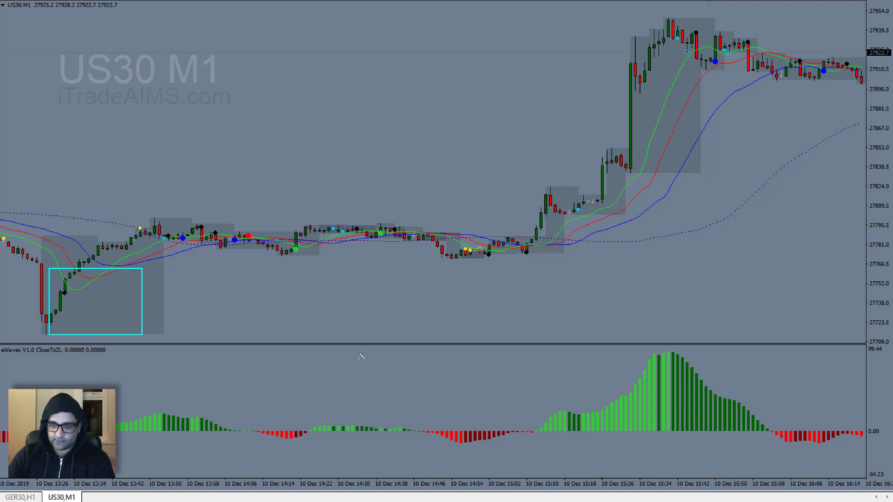
left_click_drag(50, 333, 163, 218)
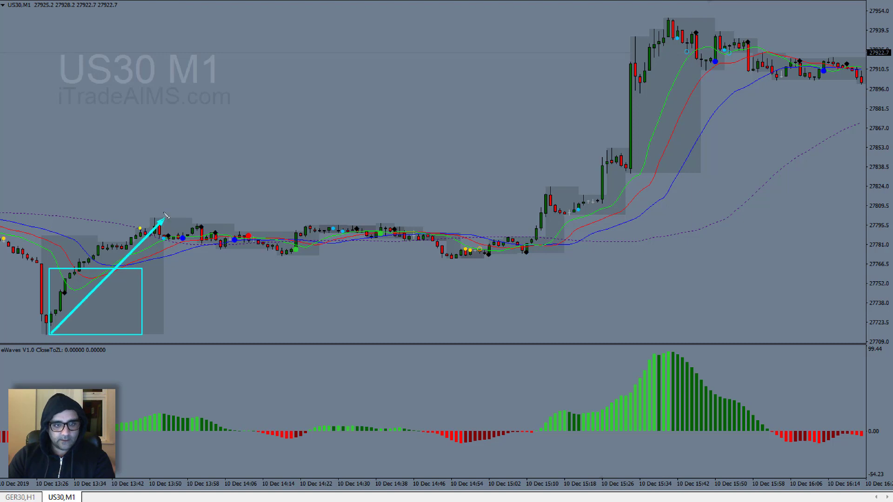
mouse_move(173, 151)
left_mouse_down()
mouse_move(158, 207)
mouse_move(479, 253)
left_mouse_up()
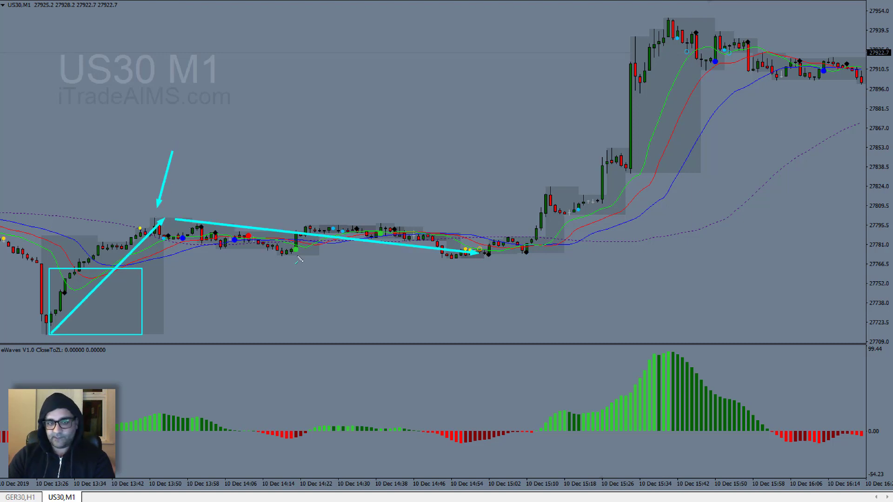
mouse_move(299, 259)
left_mouse_down()
mouse_move(291, 258)
mouse_move(321, 228)
mouse_move(446, 255)
left_mouse_up()
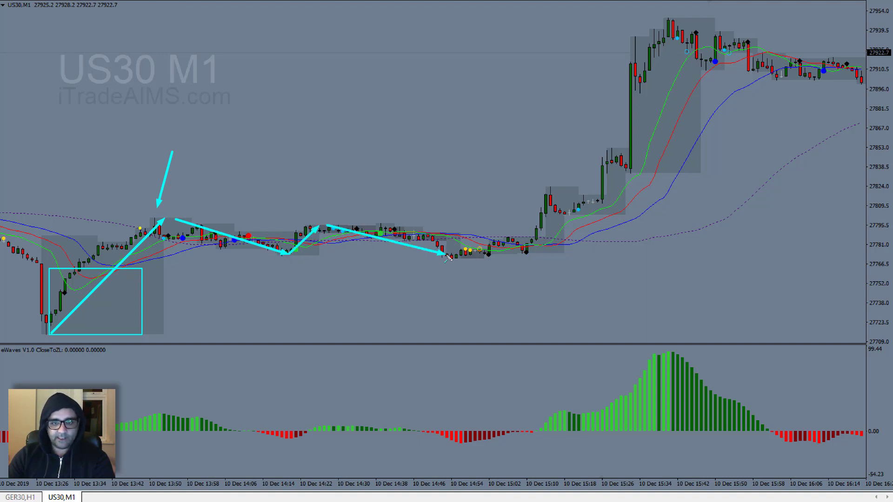
left_click(515, 233)
left_click_drag(659, 21, 647, 18)
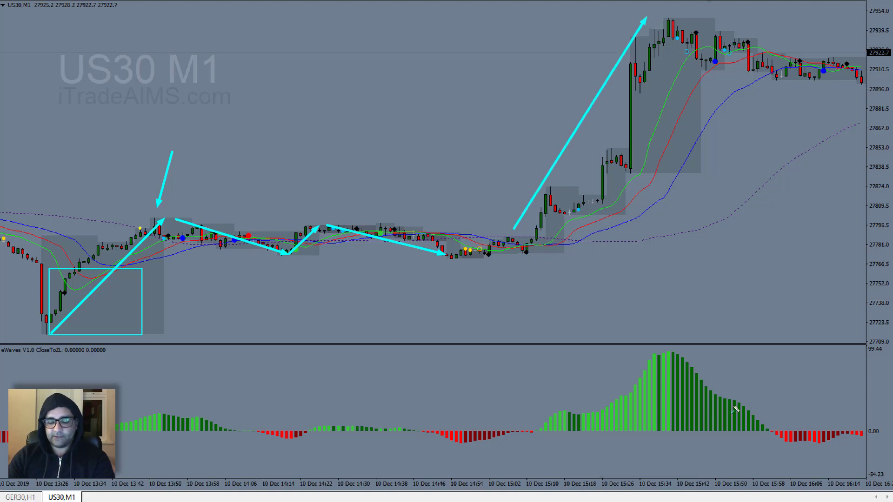
Step: Mark the histogram's two highest peaks under the big rally and its smaller peak around 13:50 with arrows
left_click_drag(626, 334, 660, 358)
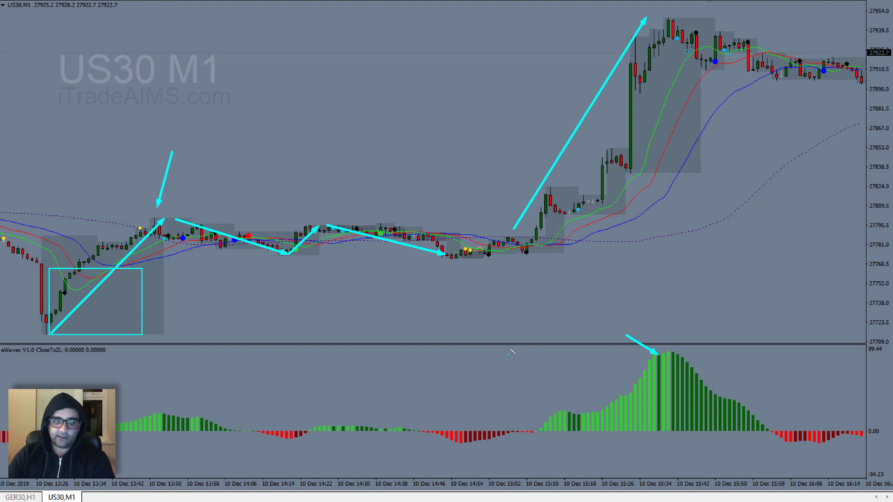
left_click_drag(676, 317, 678, 352)
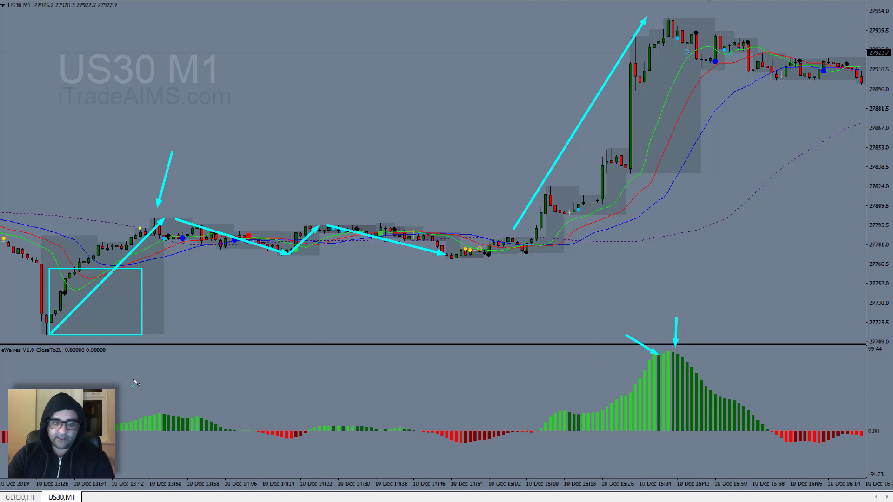
left_click_drag(133, 371, 154, 414)
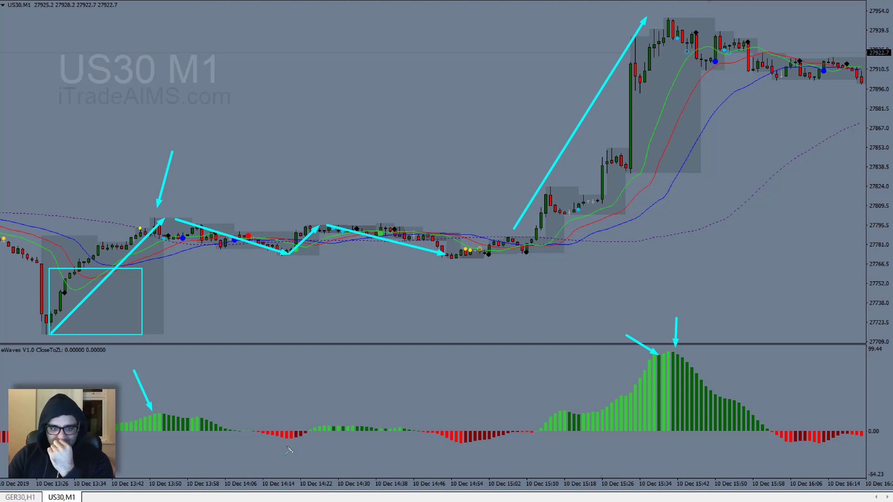
Step: Point arrows at the histogram's two red troughs and the low green hump between them, and at the price consolidation after the rally
left_click_drag(285, 452, 292, 441)
left_click_drag(450, 460, 464, 449)
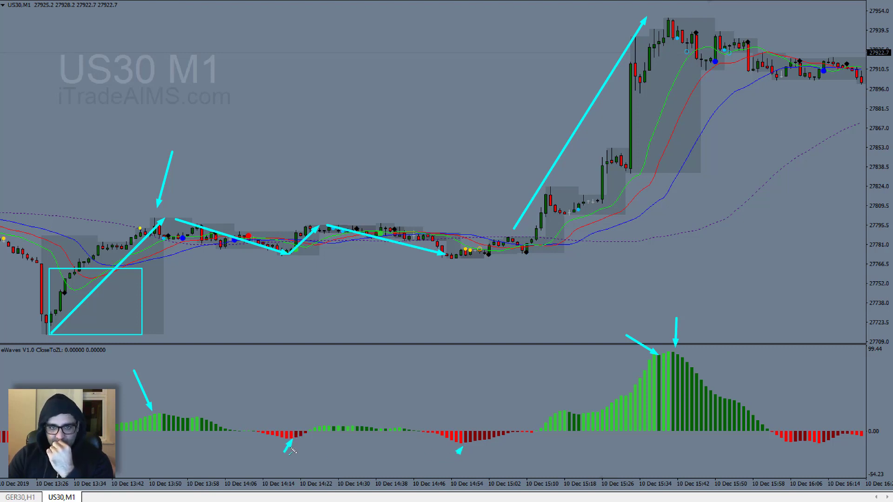
left_click_drag(263, 466, 289, 443)
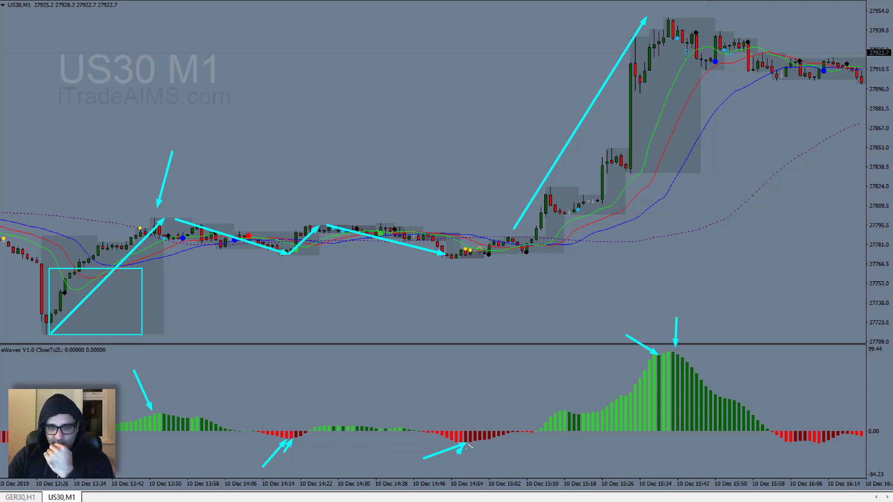
left_click_drag(424, 458, 350, 436)
left_click_drag(459, 440, 458, 439)
left_click_drag(365, 399, 351, 424)
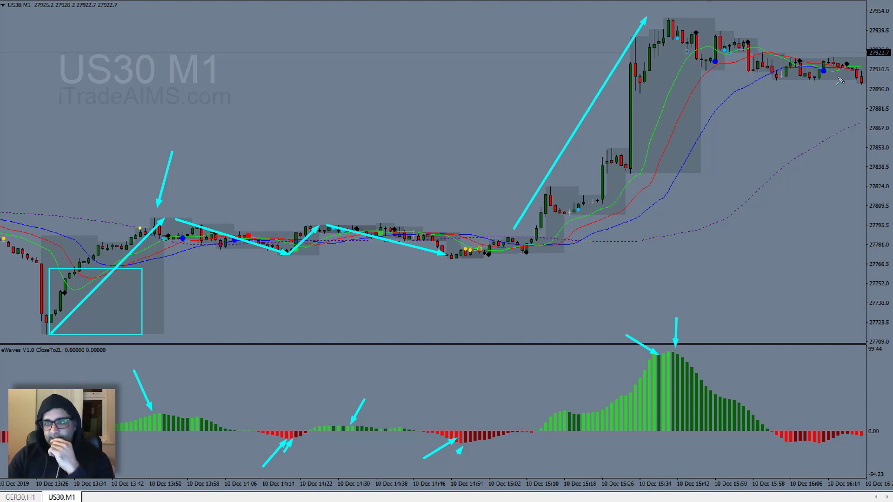
left_click_drag(822, 40, 834, 56)
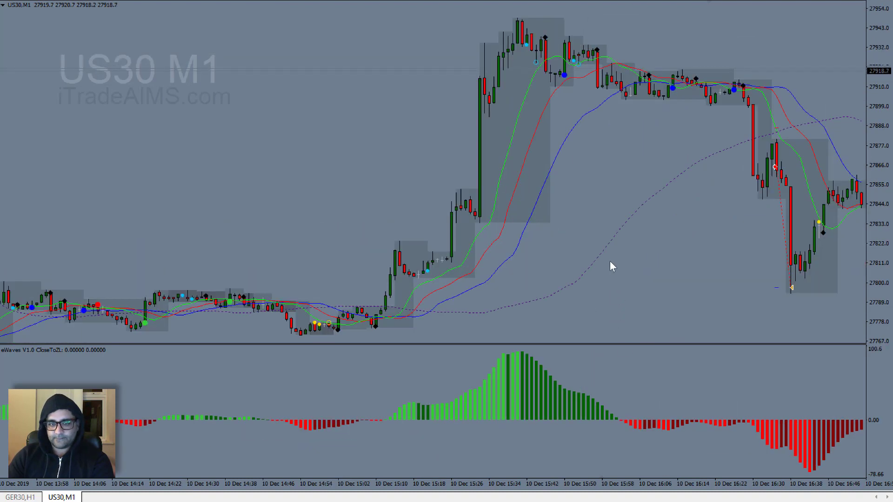
Step: Inspect the 16:30 breakdown, the pullback to the green moving average and the following drop with the crosshair
middle_click(610, 261)
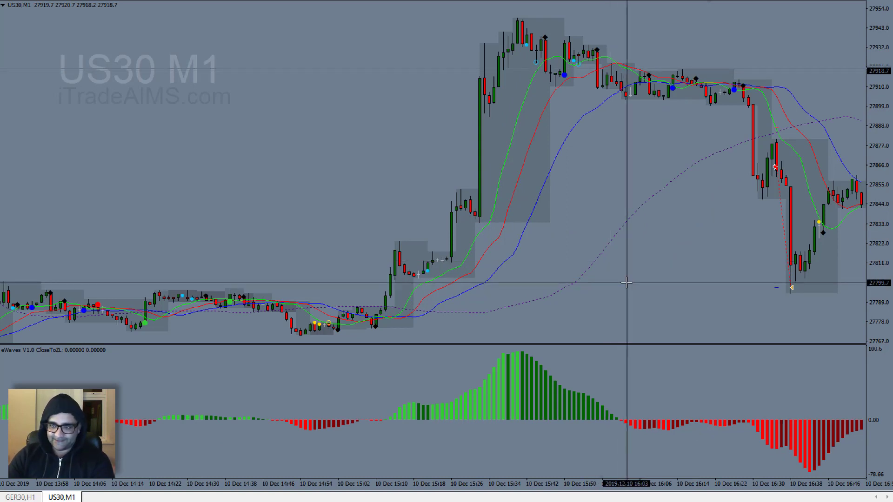
middle_click(631, 285)
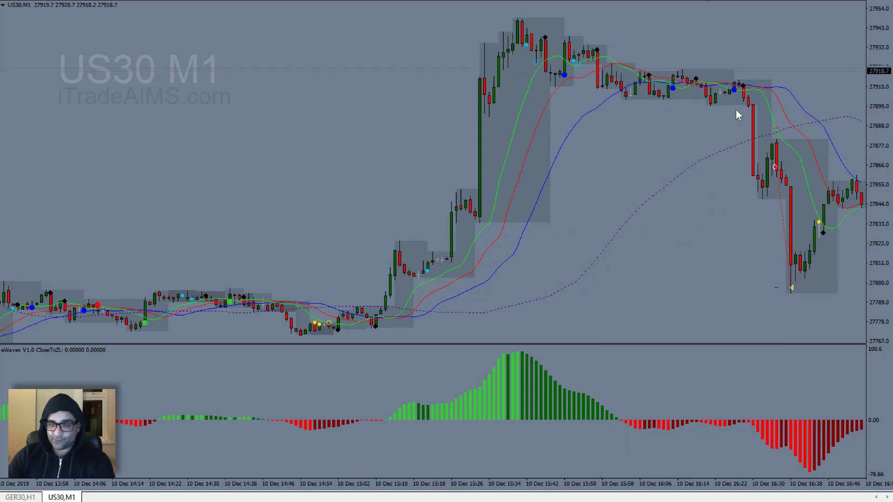
middle_click(728, 178)
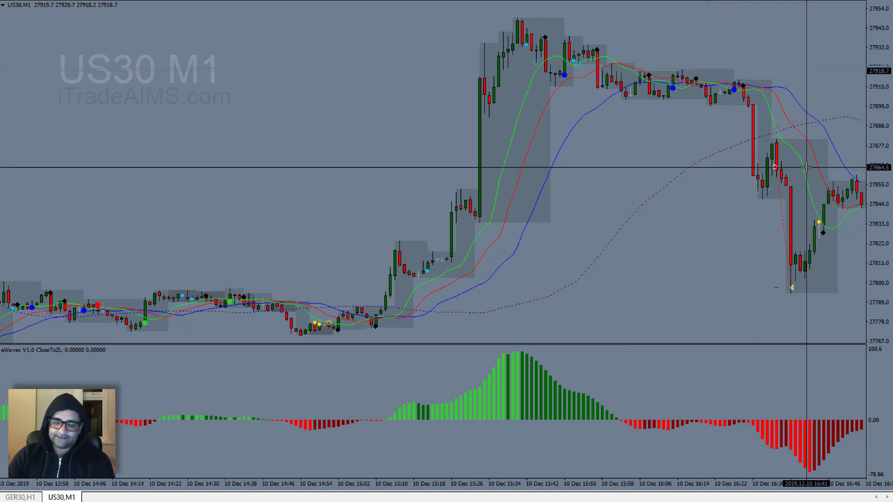
middle_click(806, 166)
middle_click(746, 129)
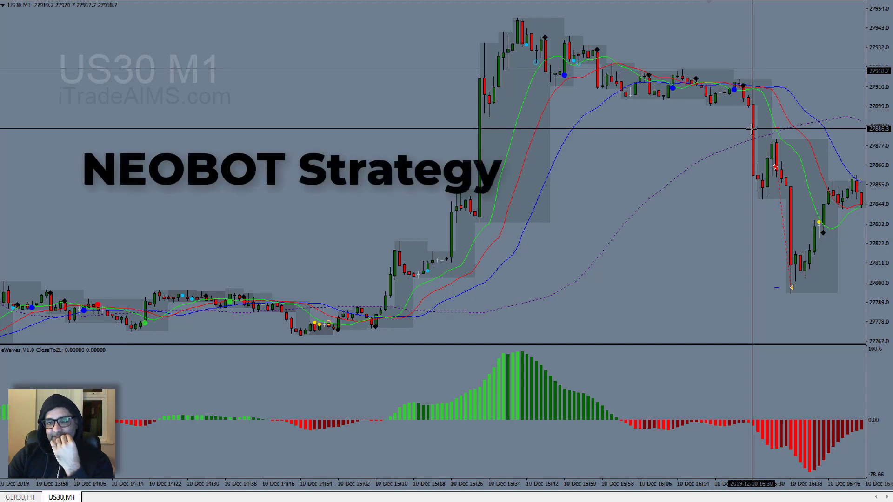
left_click(742, 102)
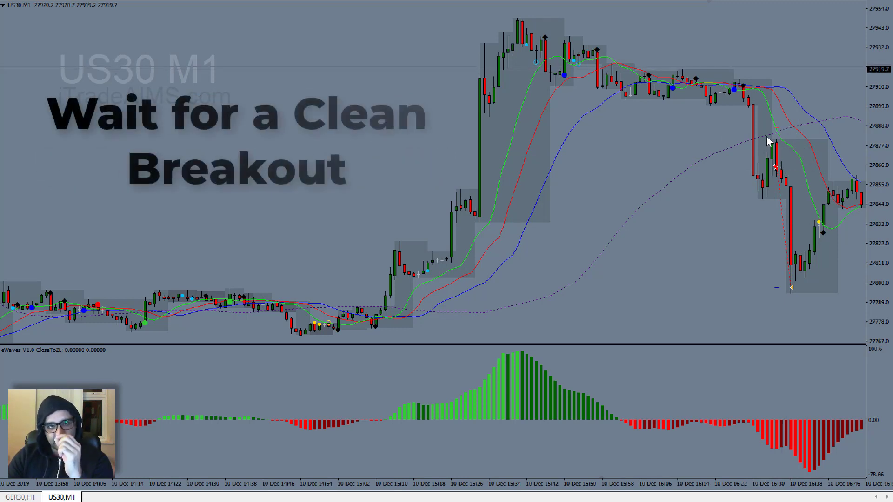
mouse_move(782, 132)
middle_click(797, 155)
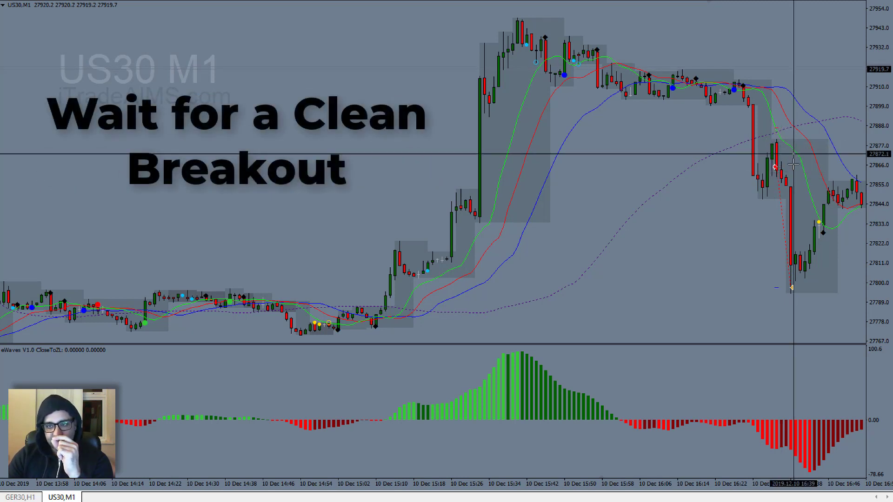
left_click_drag(795, 166, 705, 295)
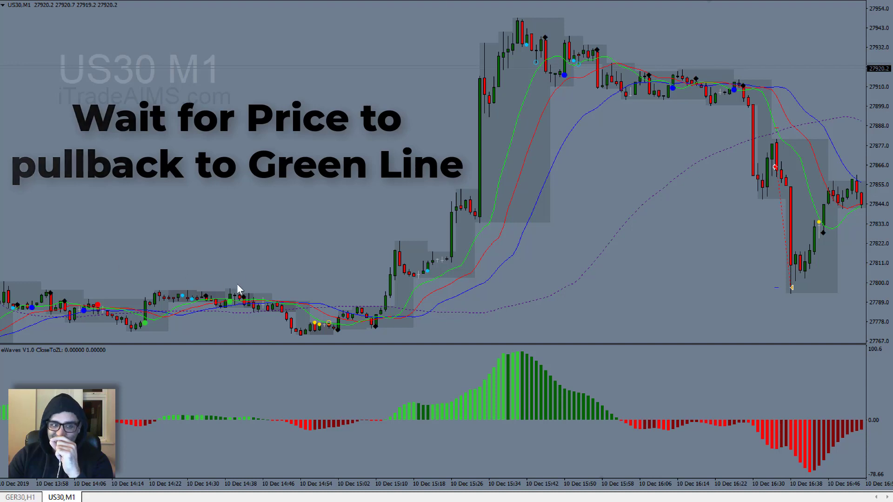
Step: Zoom out the chart to cover the 13:28 low through the full rally, and trace the wave 1 peak level across with the crosshair
scroll(240, 274, "up", 4)
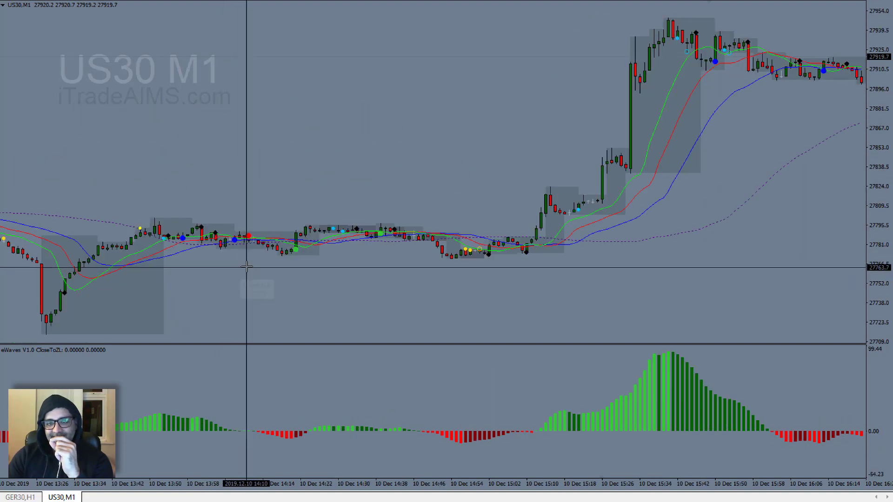
scroll(246, 256, "down", 2)
key("minus")
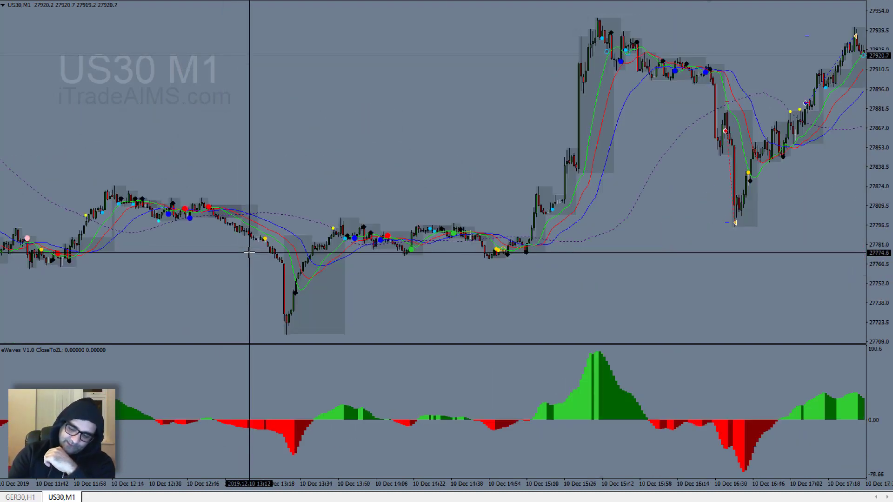
left_click(271, 244)
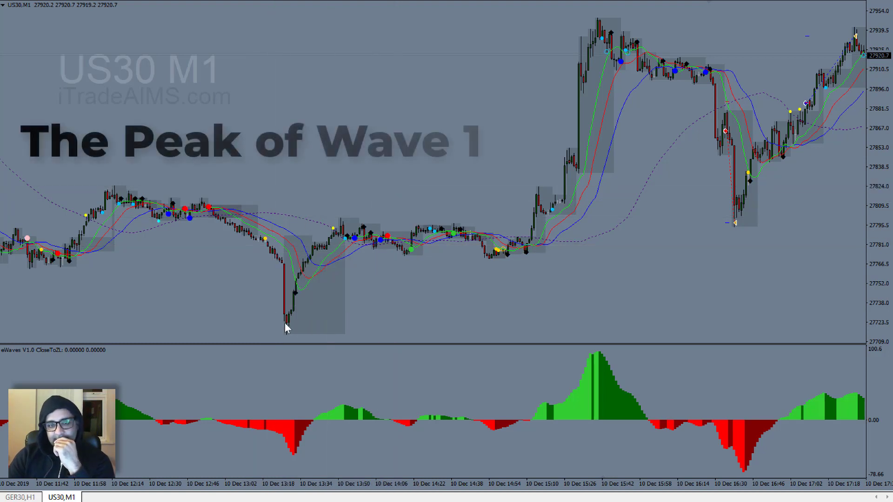
middle_click(619, 224)
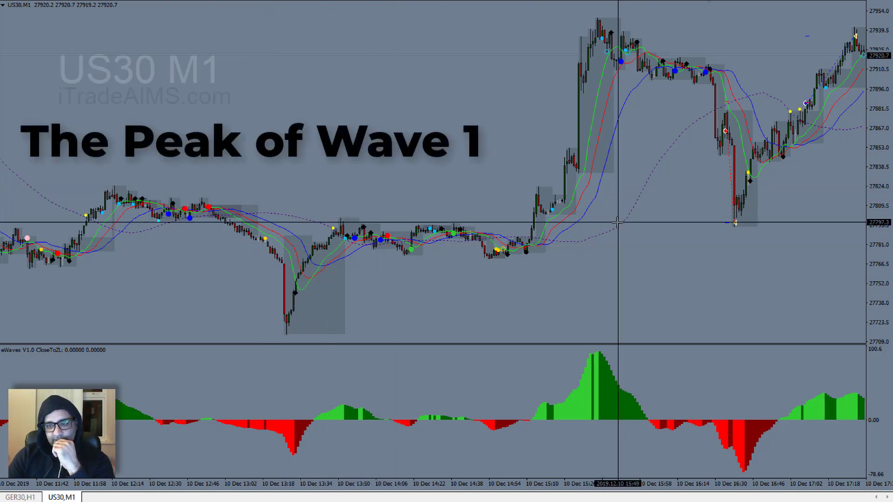
left_click(603, 224)
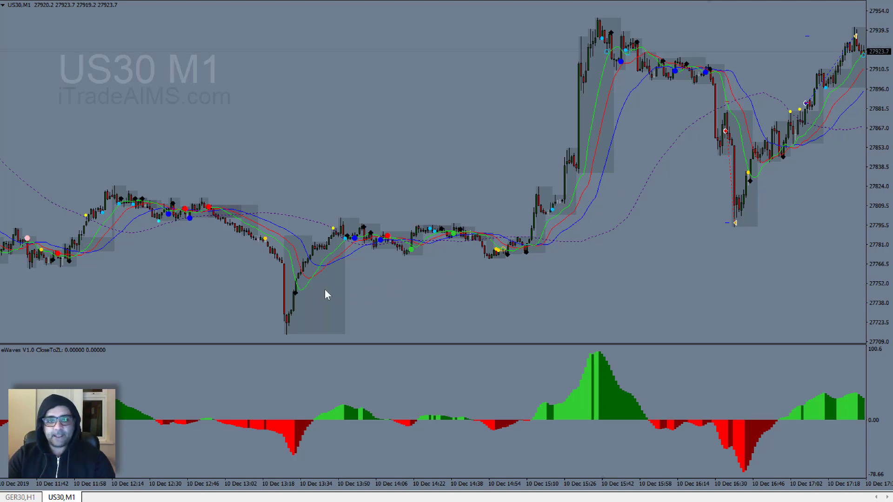
Step: Compare the low of the drop around 16:38 with the wave 1 peak level using the crosshair to check for a wave 4 overlap
middle_click(695, 211)
left_click(693, 177)
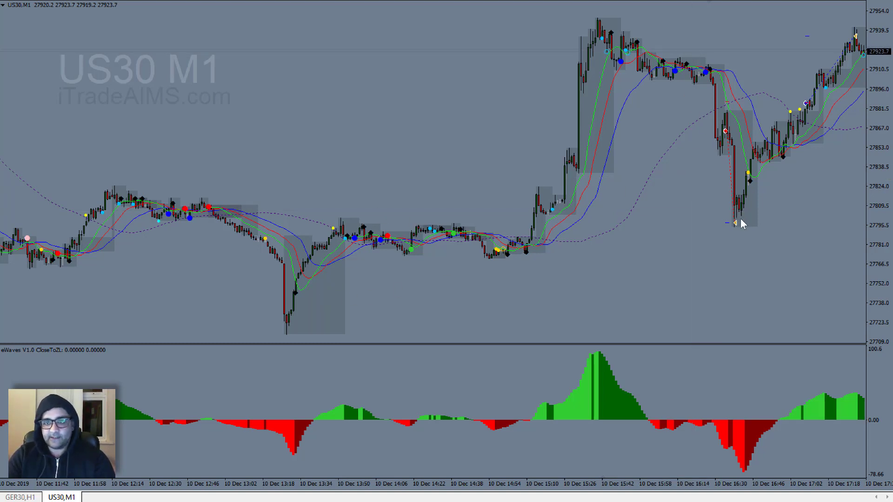
middle_click(676, 221)
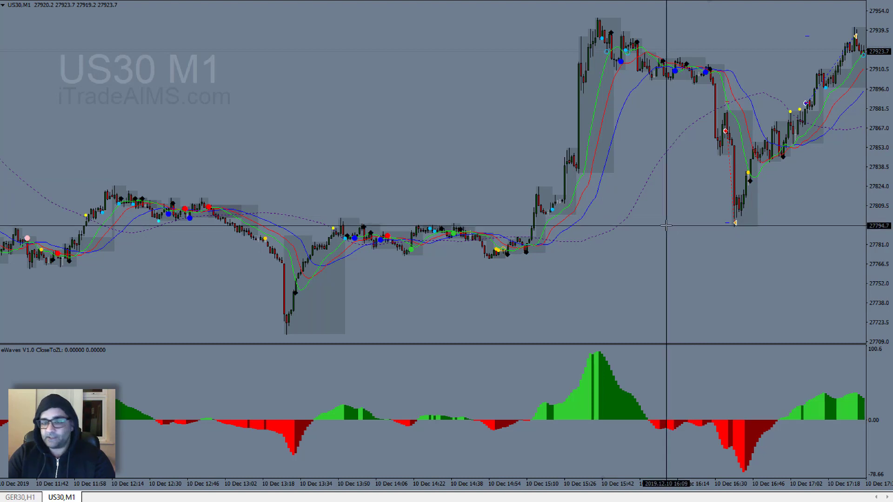
left_click(698, 225)
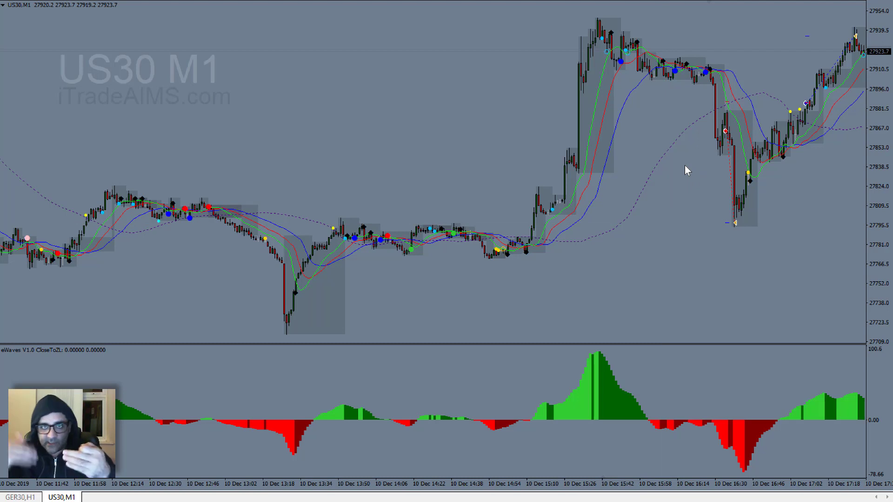
middle_click(615, 221)
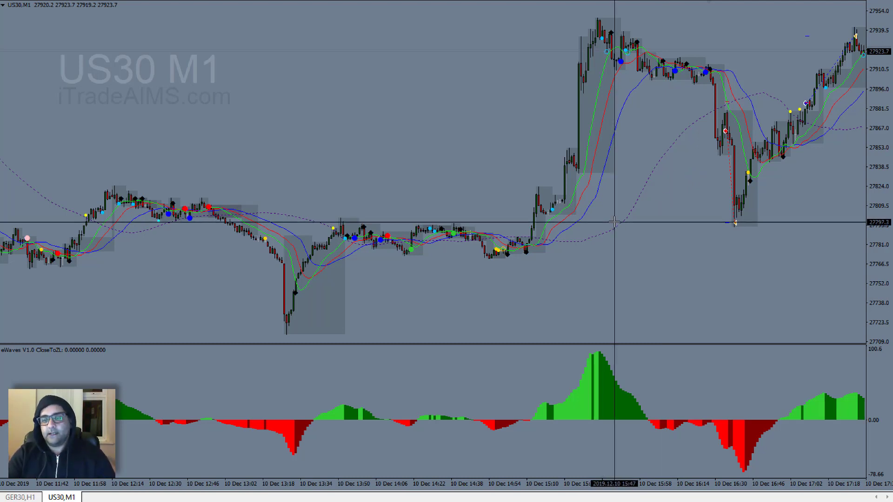
left_click(615, 221)
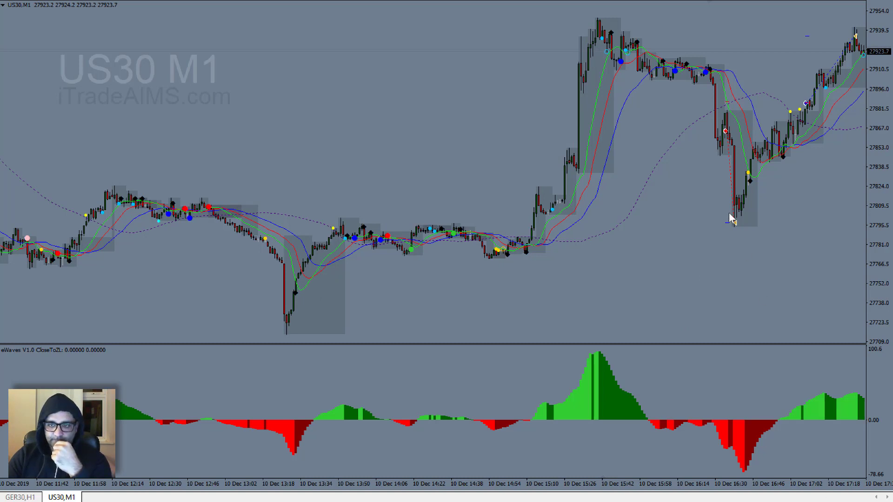
middle_click(791, 224)
left_click(759, 233)
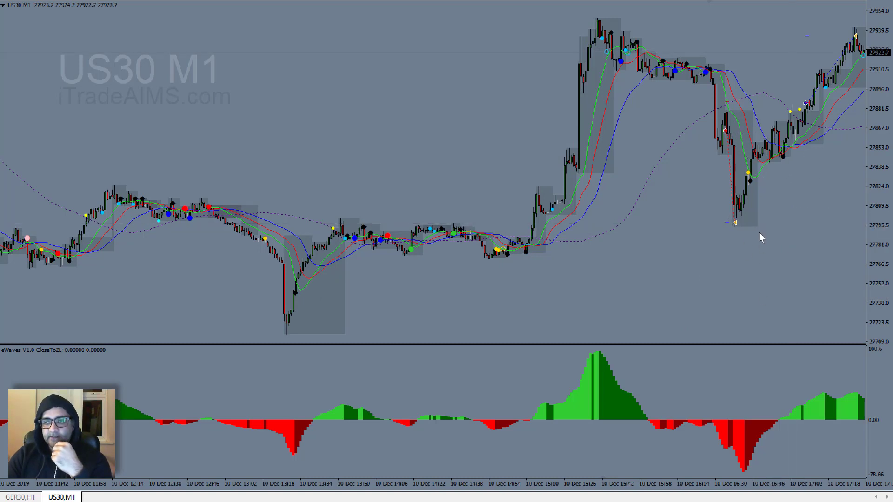
middle_click(772, 222)
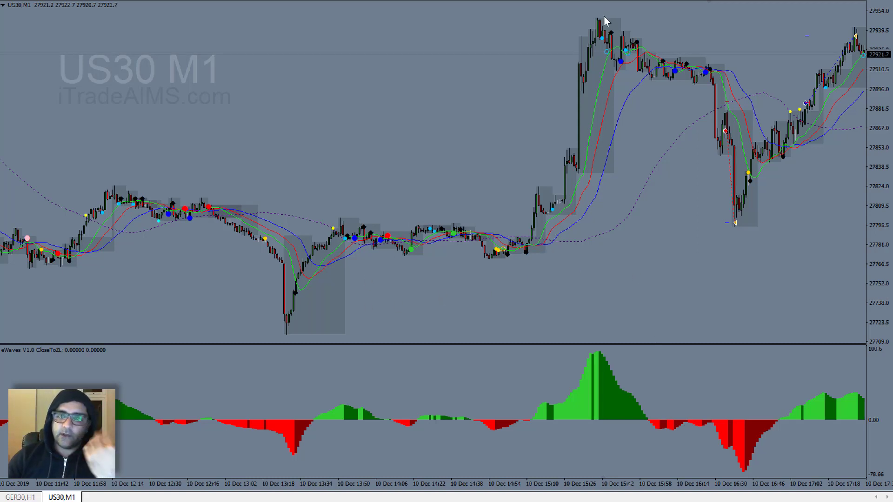
middle_click(747, 223)
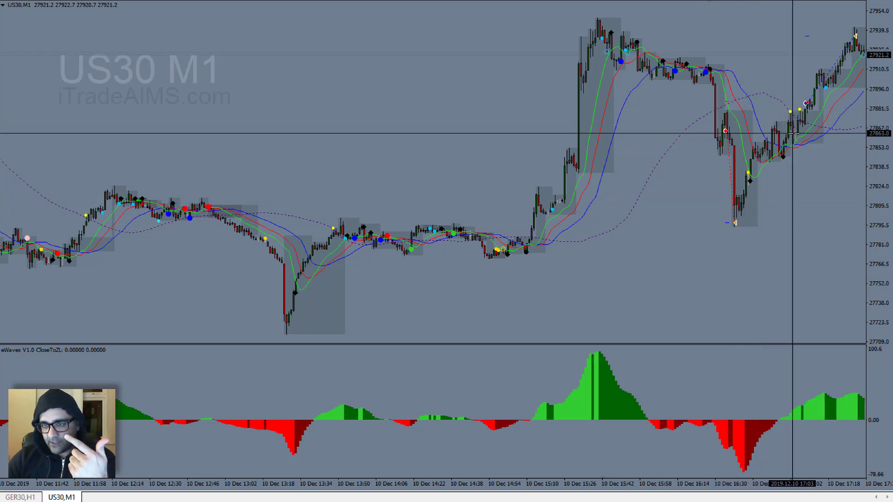
Step: Inspect the candles and moving averages around 17:02 with the crosshair
mouse_move(790, 137)
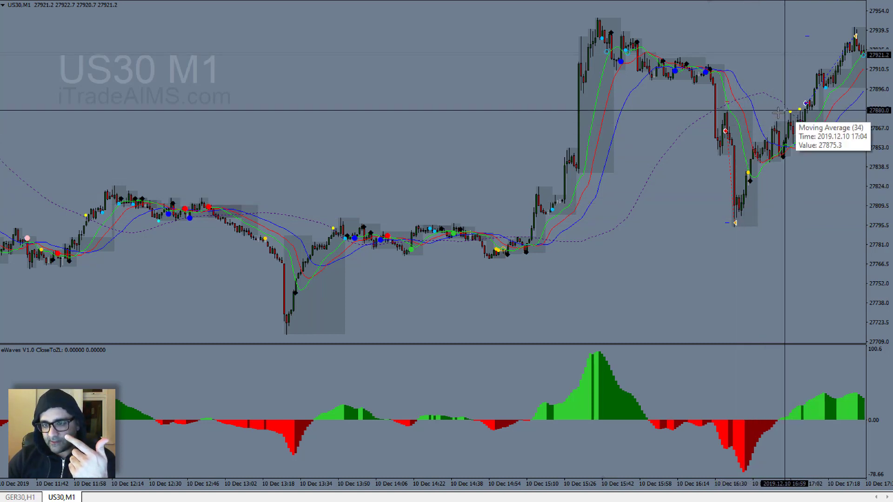
left_click(790, 136)
middle_click(796, 132)
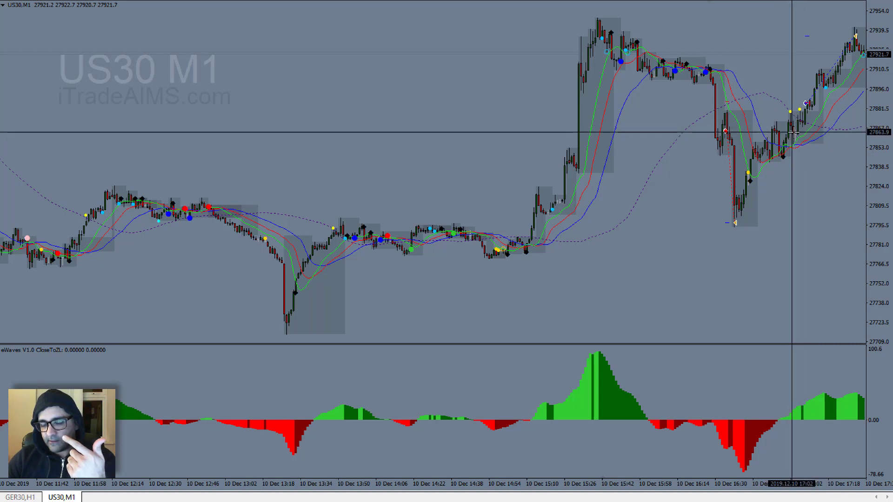
left_click(795, 139)
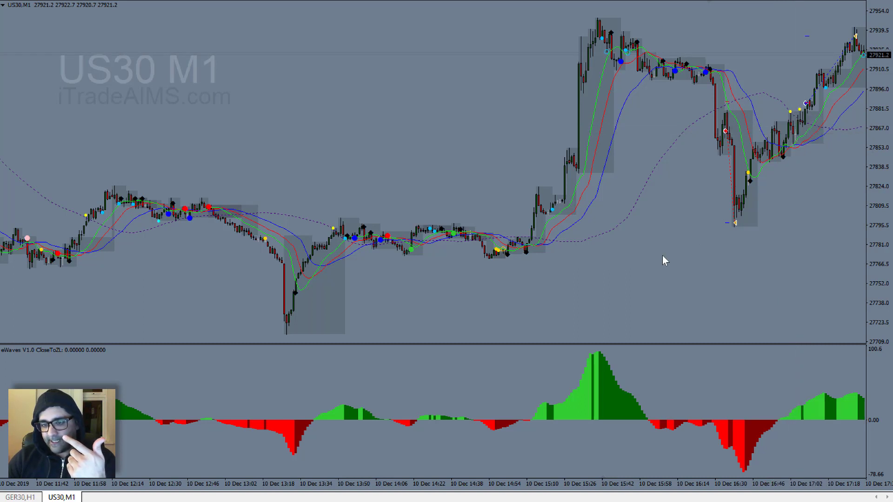
Step: Inspect the advance around 17:03 with the crosshair and draw a Fibonacci expansion based on the rally from the 13:28 low to its high
middle_click(773, 139)
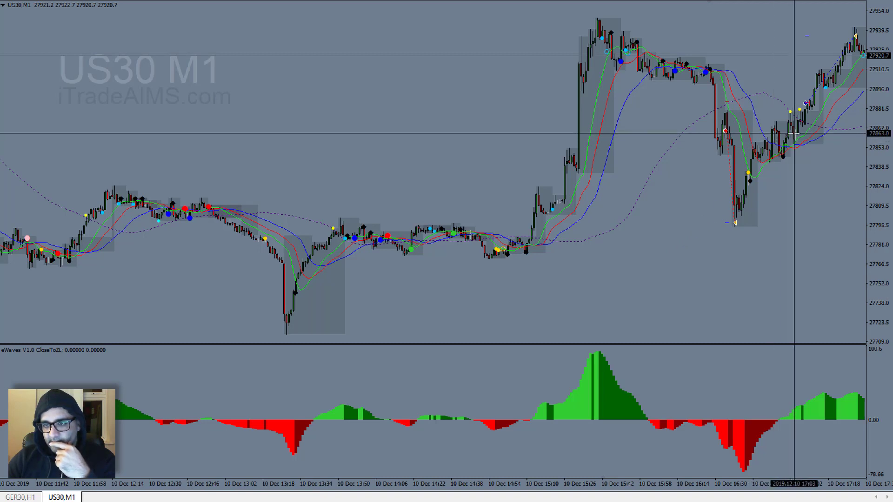
left_click_drag(795, 134, 804, 106)
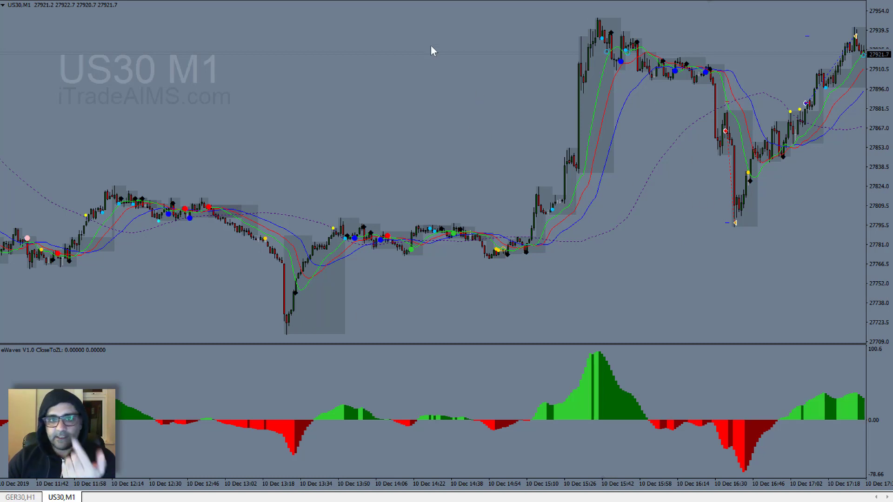
mouse_move(296, 328)
left_mouse_down()
mouse_move(519, 60)
mouse_move(600, 19)
left_mouse_up()
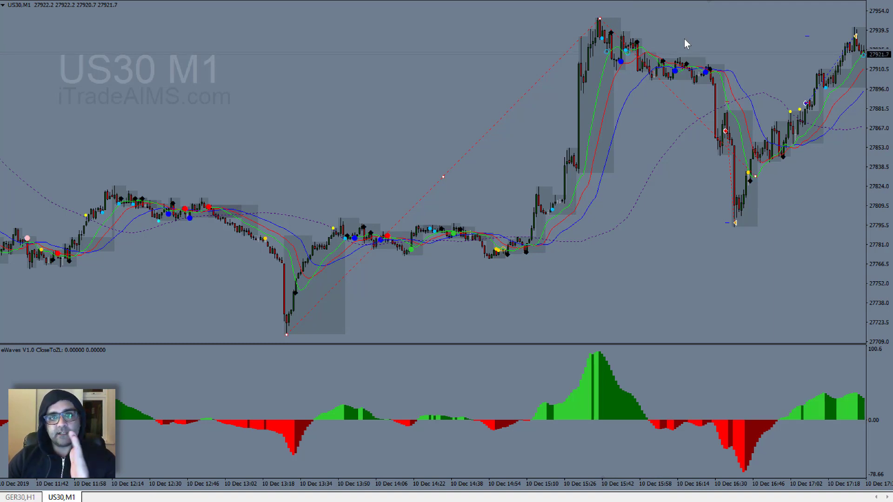
middle_click(667, 24)
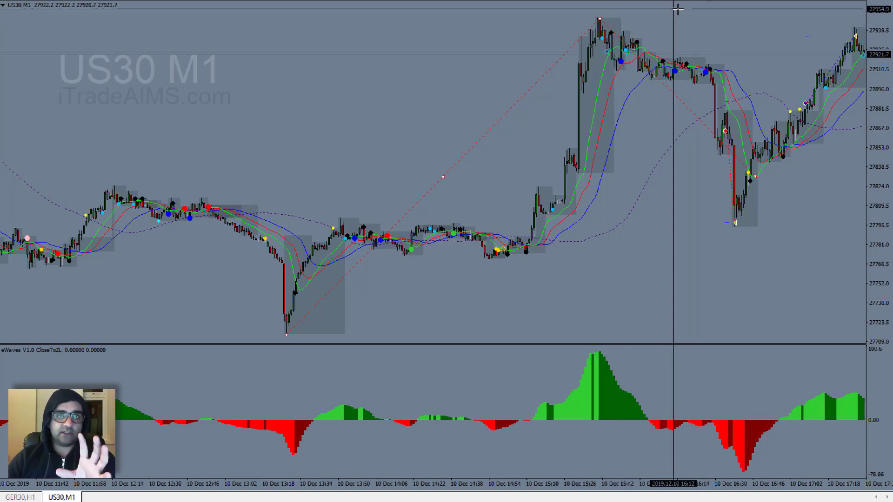
left_click(712, 21)
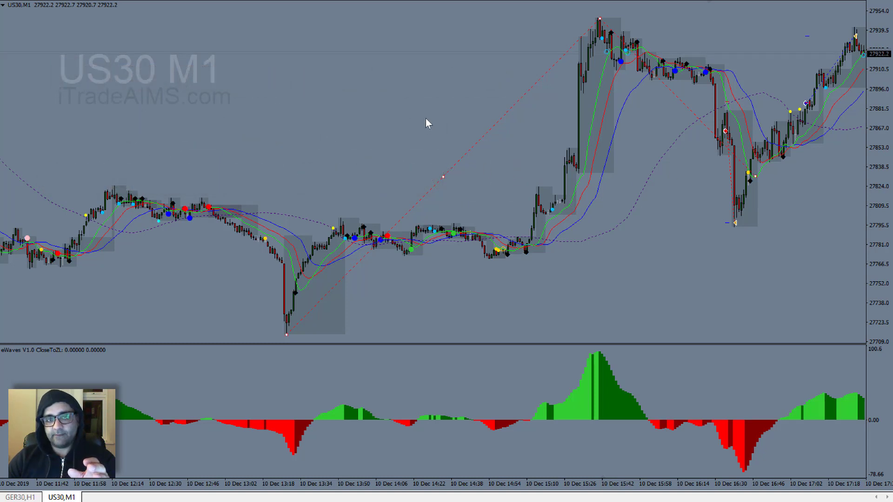
Step: Check the pullback depth with a Fibonacci retracement to the rally high, re-anchoring it at the 13:28 low, and delete the Fibonacci drawings
left_click(407, 2)
left_click_drag(490, 258, 624, 18)
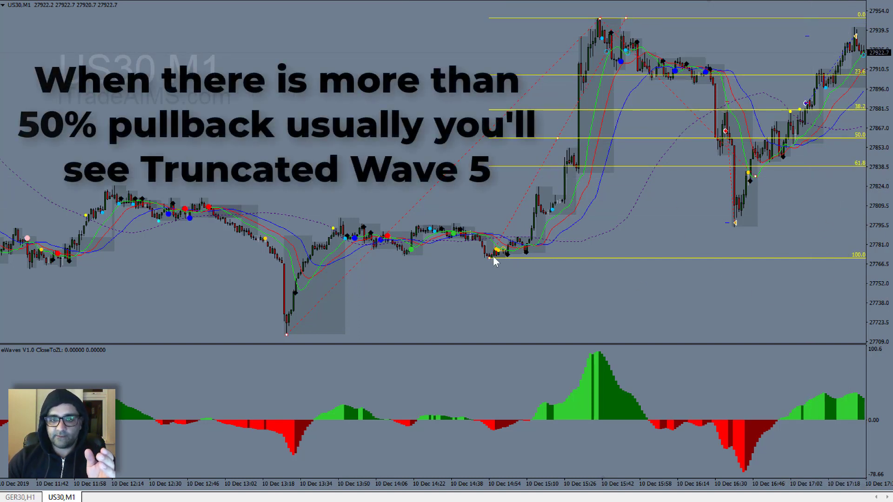
left_click_drag(493, 257, 286, 336)
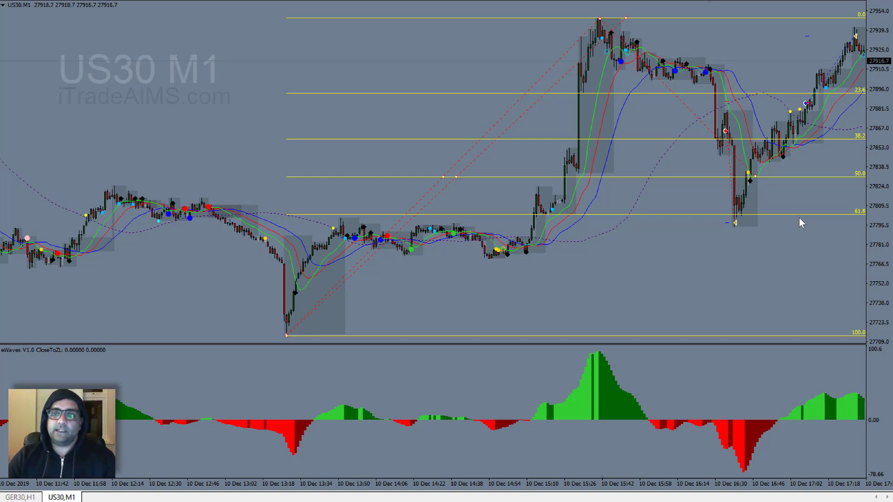
key("Delete")
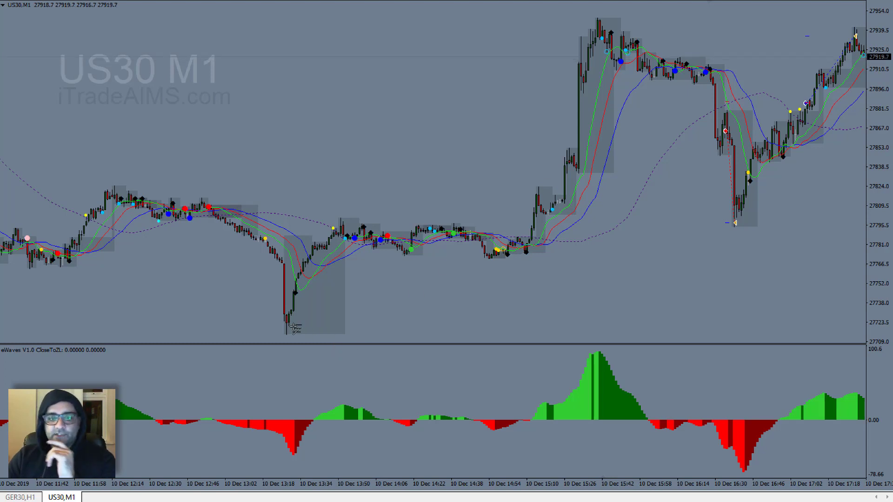
Step: Draw a Fibonacci expansion from the 13:28 low through the rally high to the pullback low, and compare its 61.8 target with the 17:21 advance
mouse_move(287, 335)
left_mouse_down()
mouse_move(598, 20)
mouse_move(746, 179)
mouse_move(740, 231)
mouse_move(735, 225)
left_mouse_up()
scroll(626, 244, "down", 2)
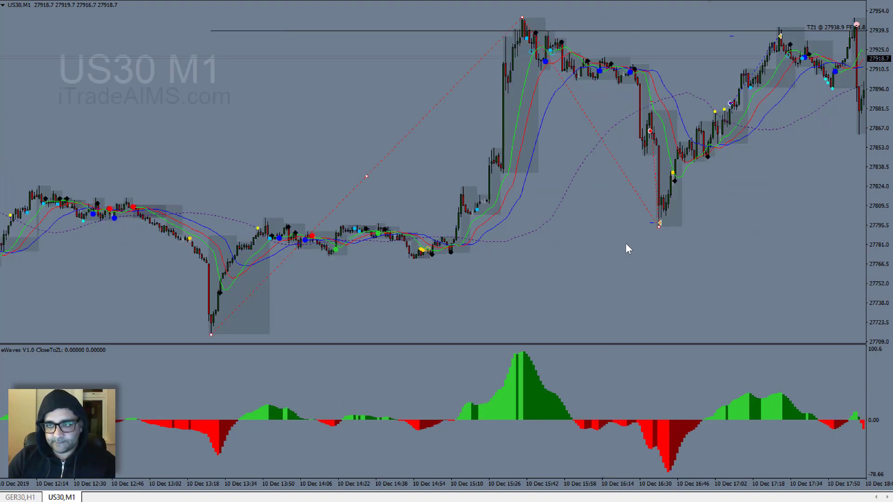
middle_click(758, 93)
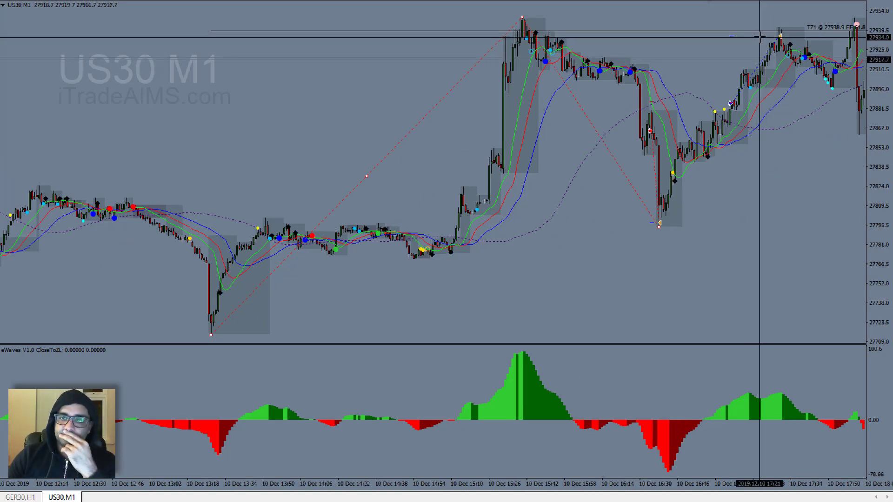
middle_click(763, 171)
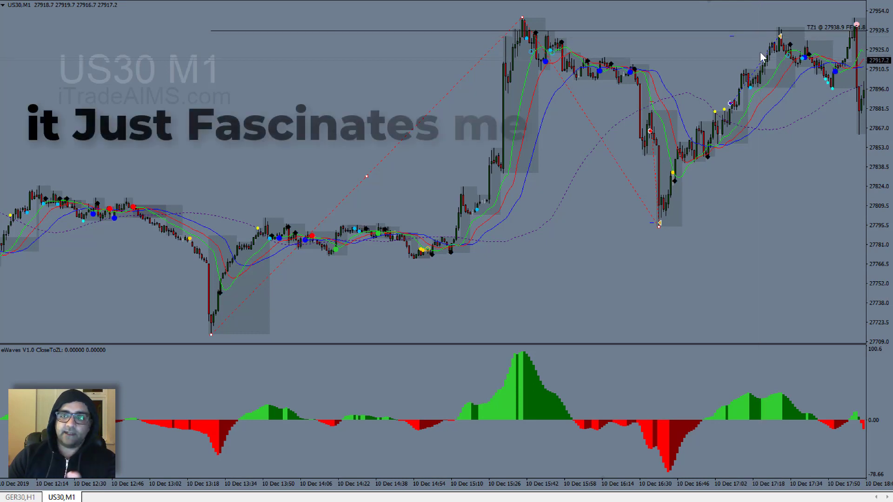
Step: Review the price action after the 61.8 expansion target, and trace the advance around 17:17 up to that level with the crosshair
scroll(763, 171, "down", 2)
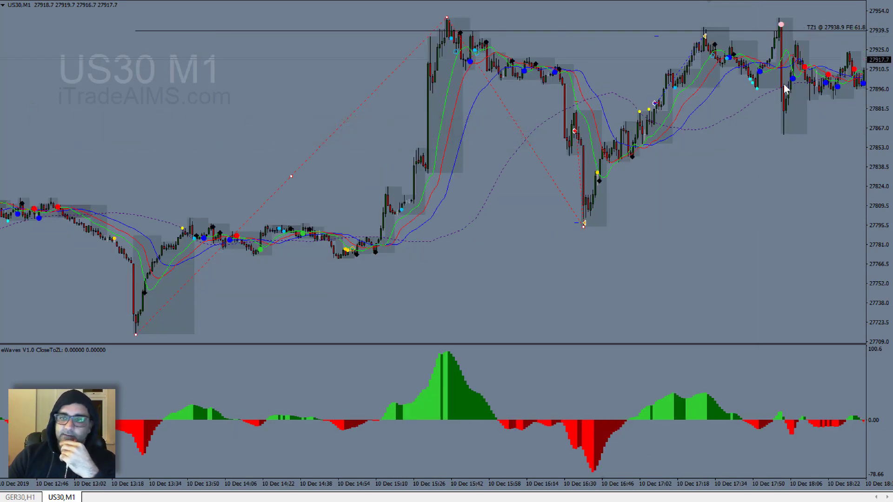
scroll(739, 174, "down", 4)
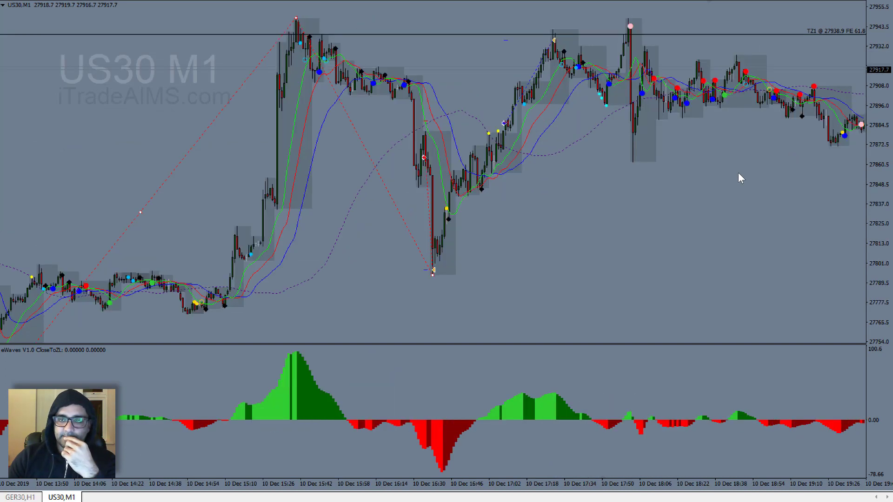
scroll(739, 175, "up", 6)
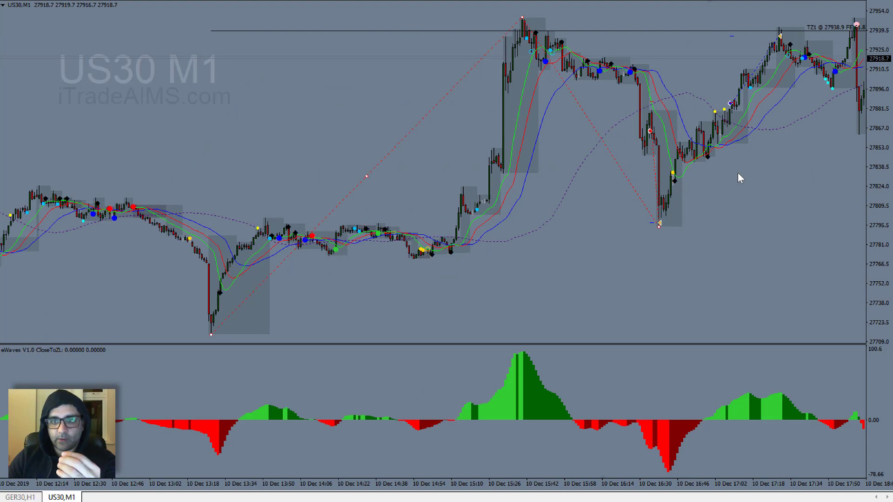
middle_click(751, 107)
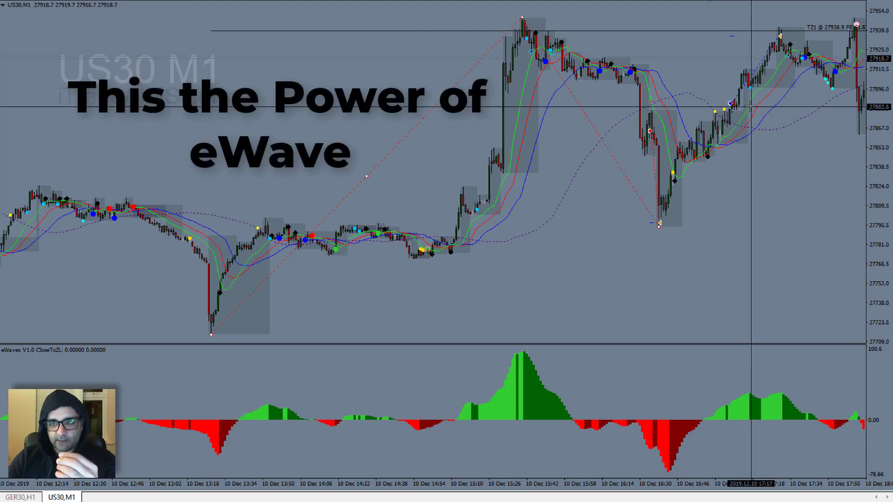
mouse_move(748, 103)
left_mouse_down()
mouse_move(755, 116)
mouse_move(730, 147)
mouse_move(791, 50)
mouse_move(786, 56)
left_mouse_up()
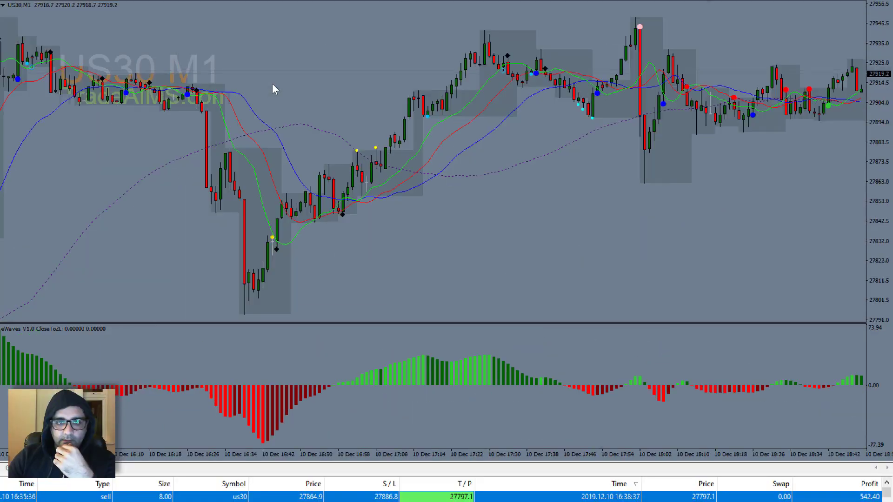
Step: Review the 16:35 US30 sell trade on the chart, tracing the drop from its entry to the take-profit with the crosshair
scroll(272, 88, "up", 5)
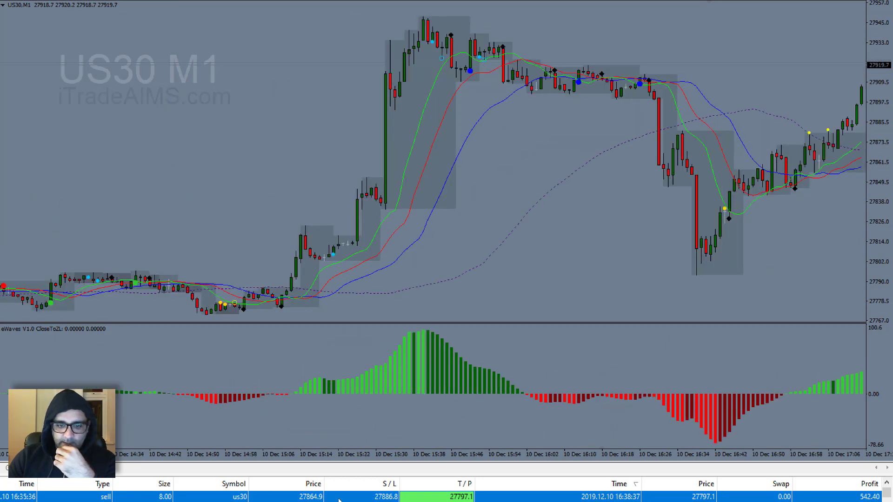
scroll(512, 274, "down", 3)
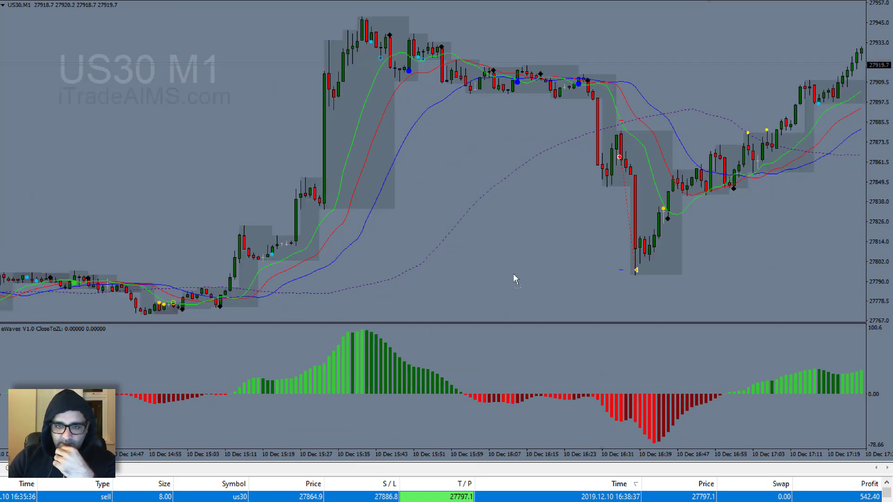
middle_click(648, 168)
left_click_drag(648, 157, 646, 273)
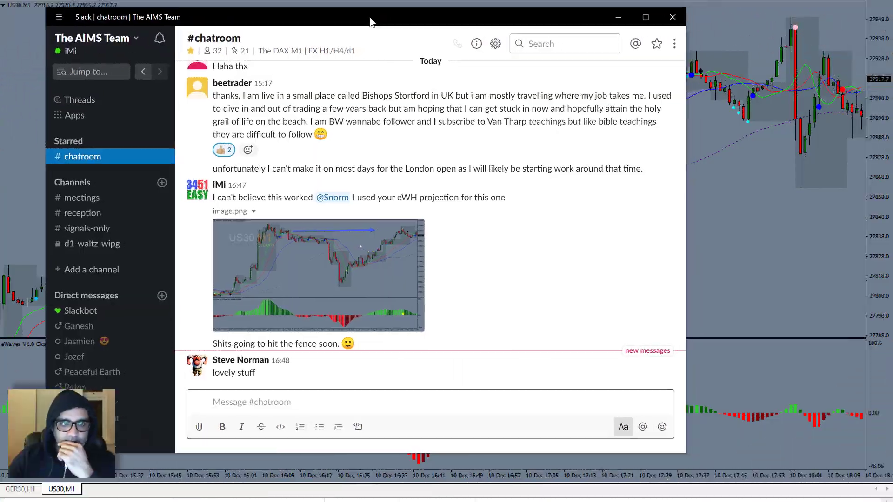
Step: In Slack's #chatroom, arrange the window and view the US30 eWH projection image posted at 16:47
left_click_drag(371, 21, 354, 22)
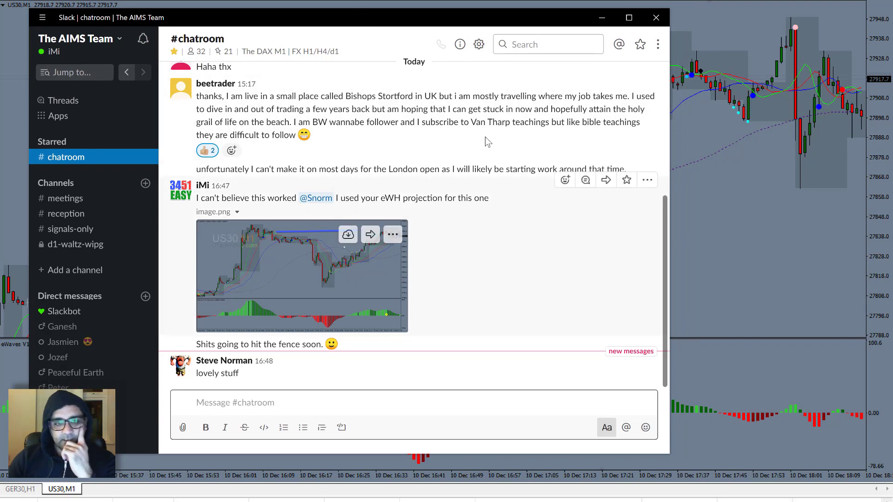
left_click(629, 17)
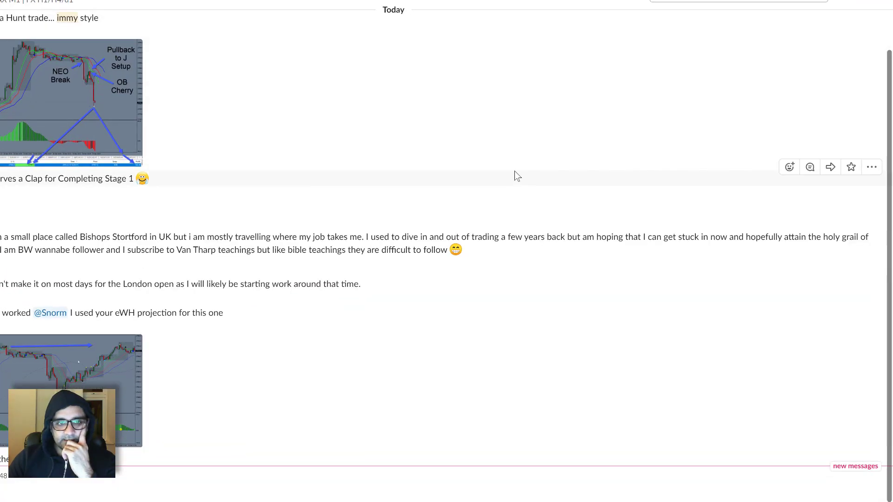
double_click(288, 32)
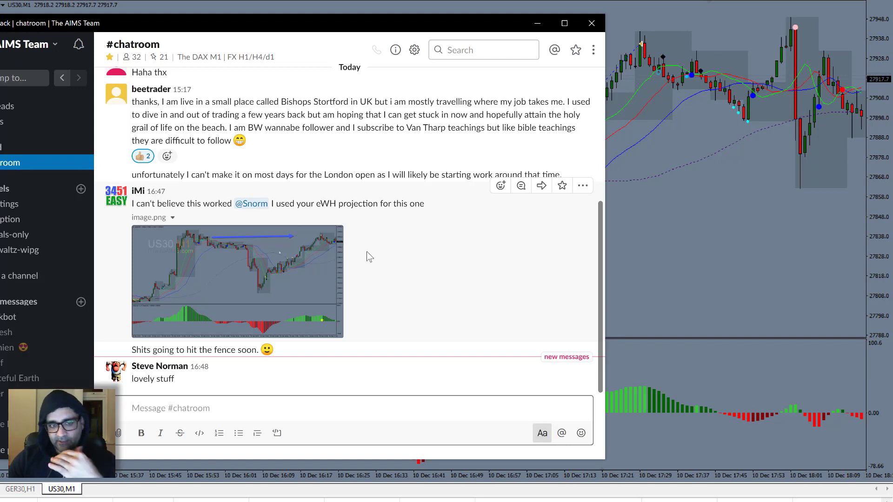
left_click(388, 251)
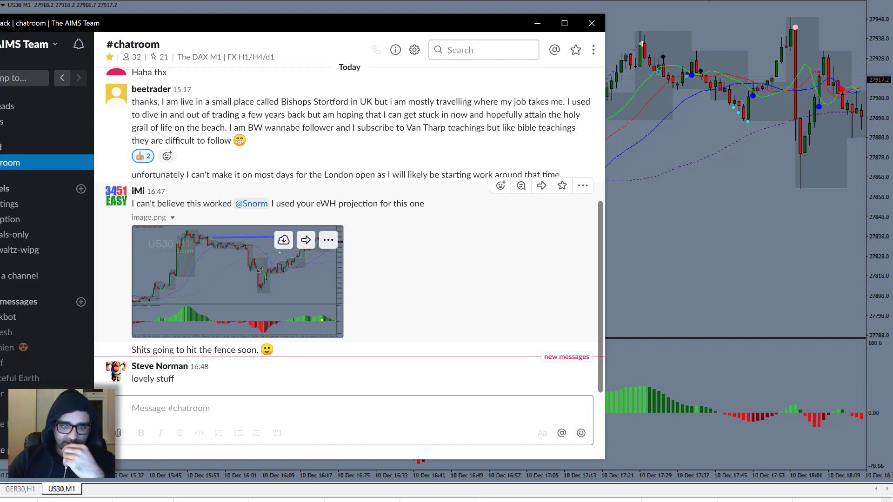
left_click(283, 267)
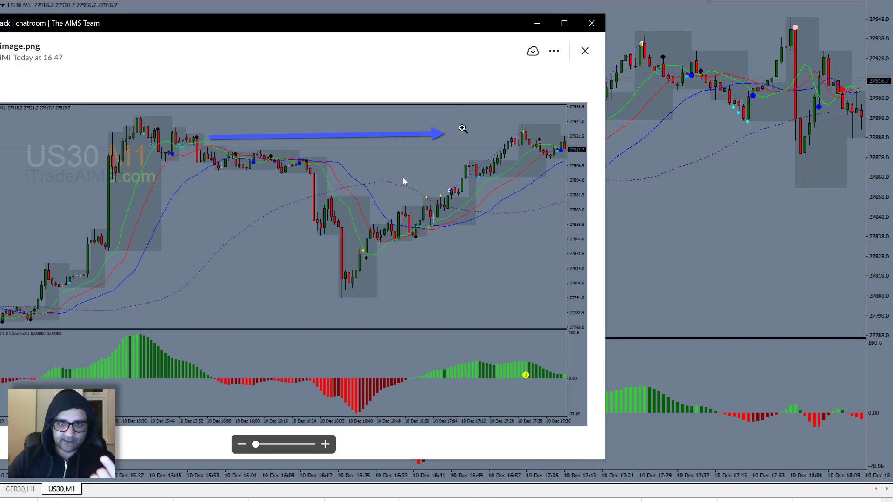
left_click(585, 51)
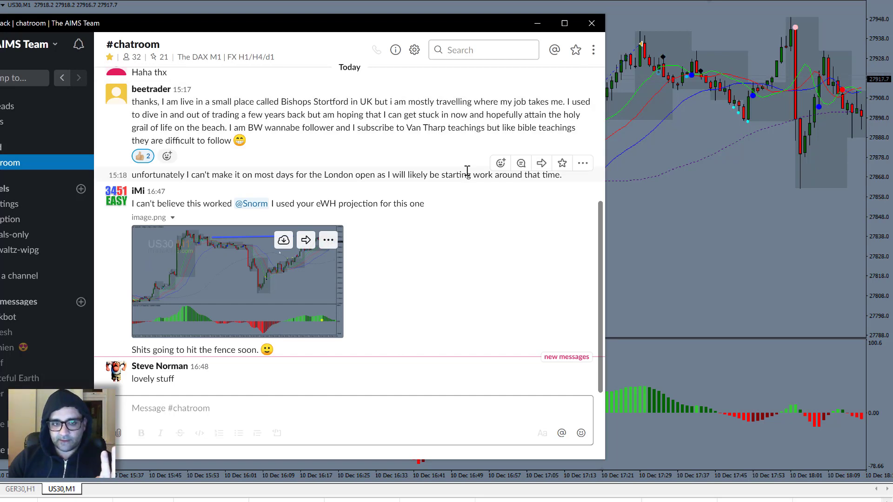
Step: View the annotated Hunt trade image posted at 14:50 and browse the earlier chatroom messages about the HUNT method
scroll(426, 238, "up", 4)
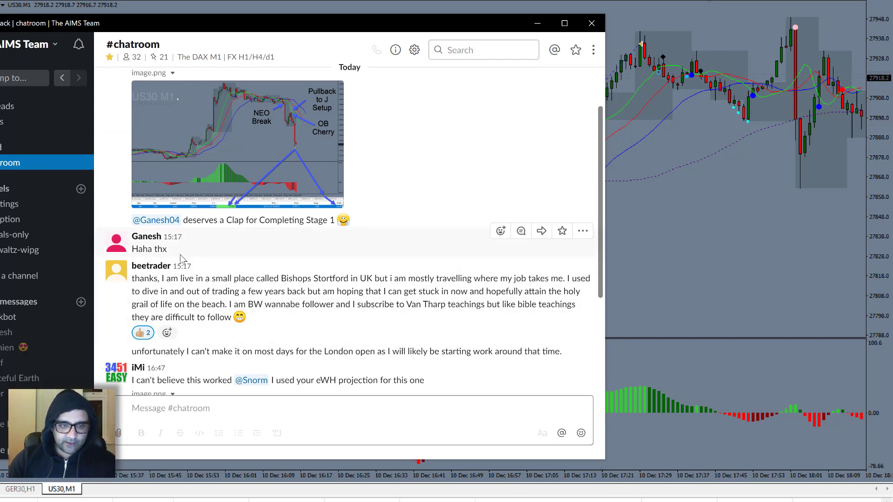
scroll(280, 249, "up", 2)
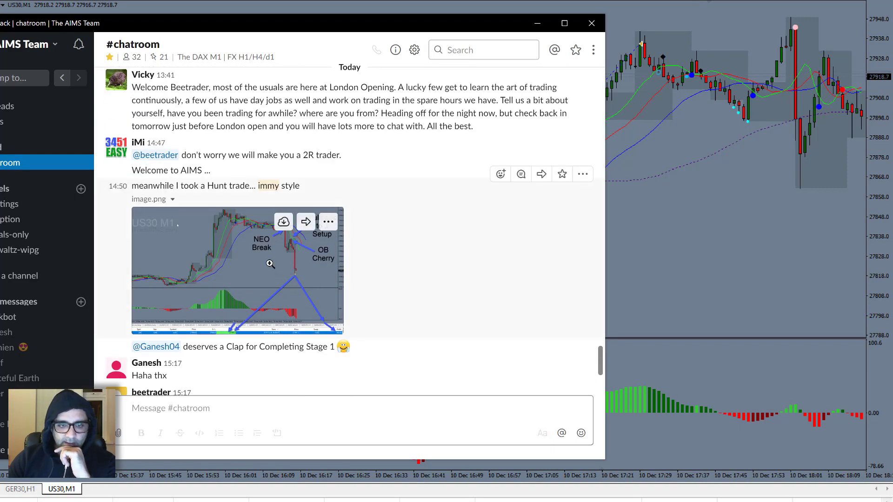
left_click(270, 264)
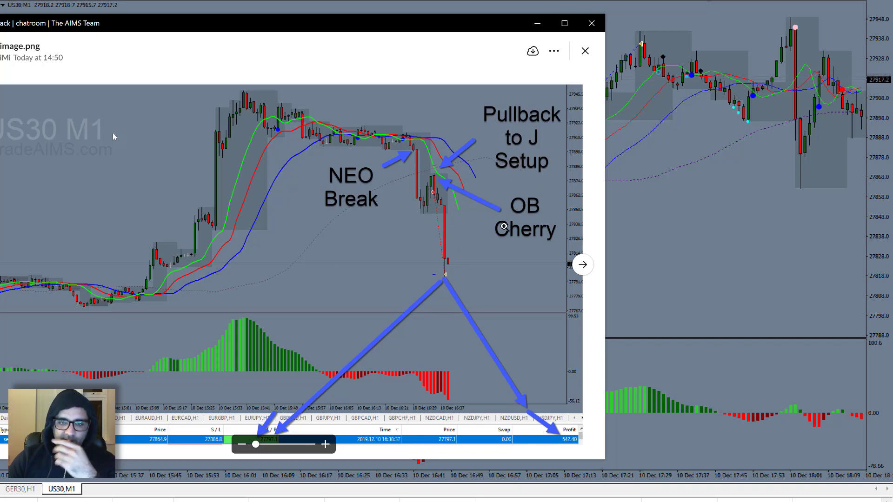
left_click(585, 52)
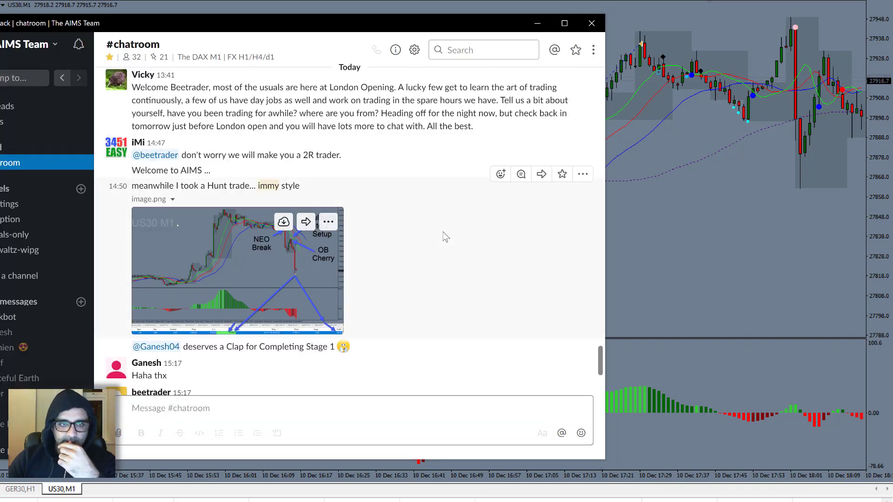
scroll(444, 237, "up", 5)
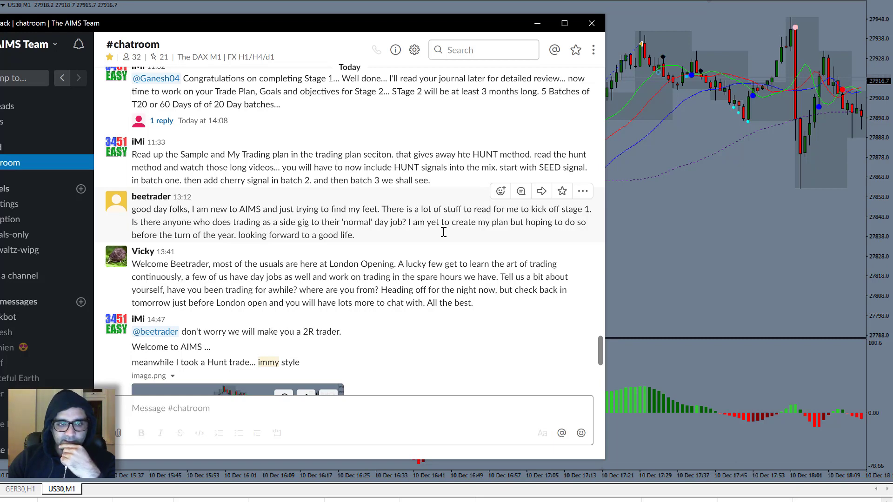
scroll(444, 235, "up", 1)
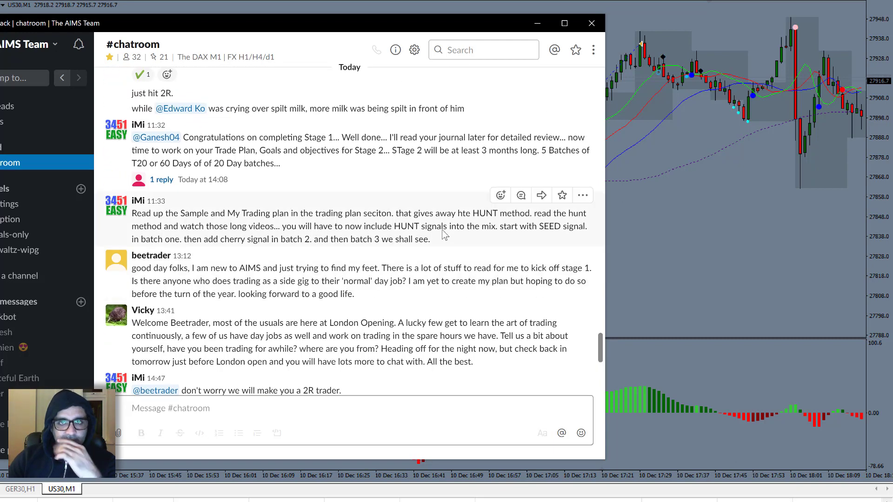